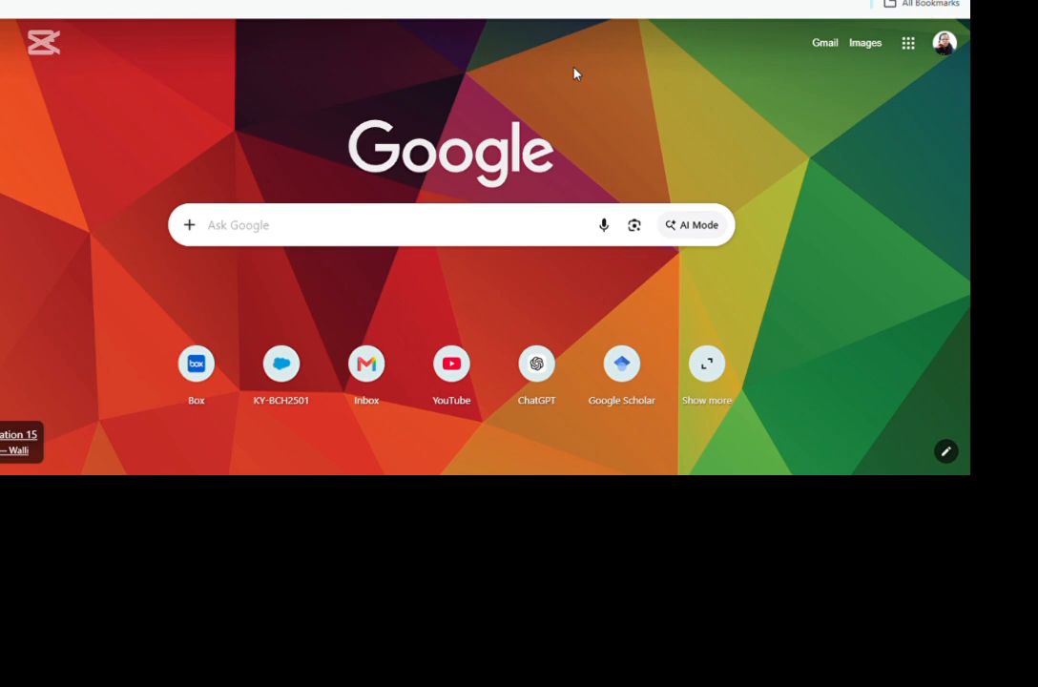
# - Search Google for "looker studio" and open the Data Studio Overview result
pyautogui.write('looo')
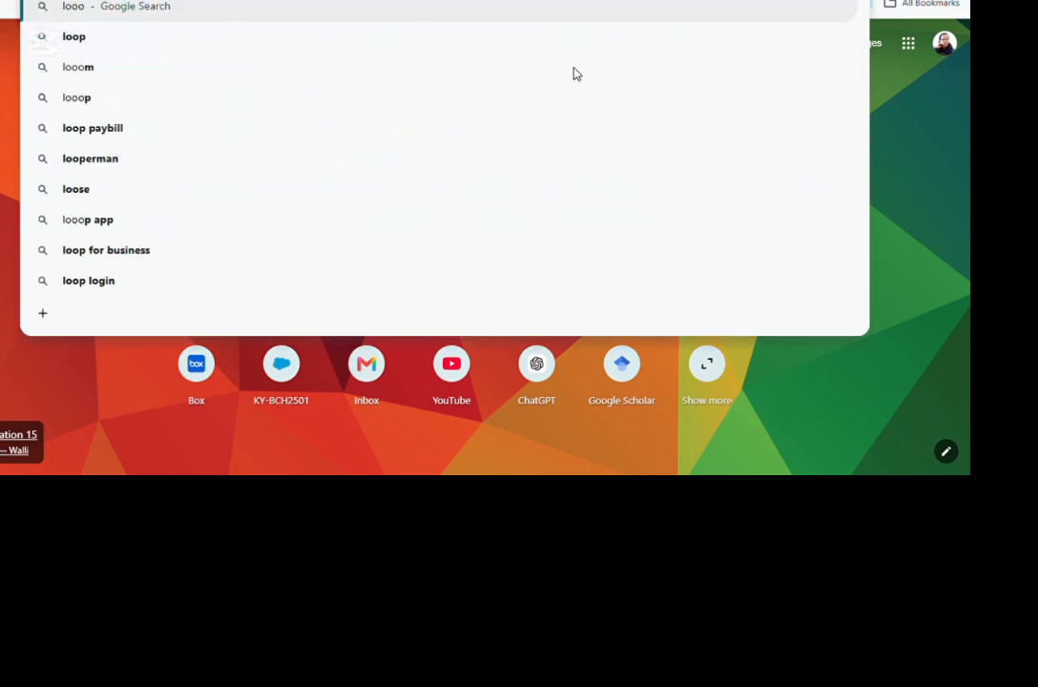
pyautogui.press('BackSpace')
pyautogui.write('ker s')
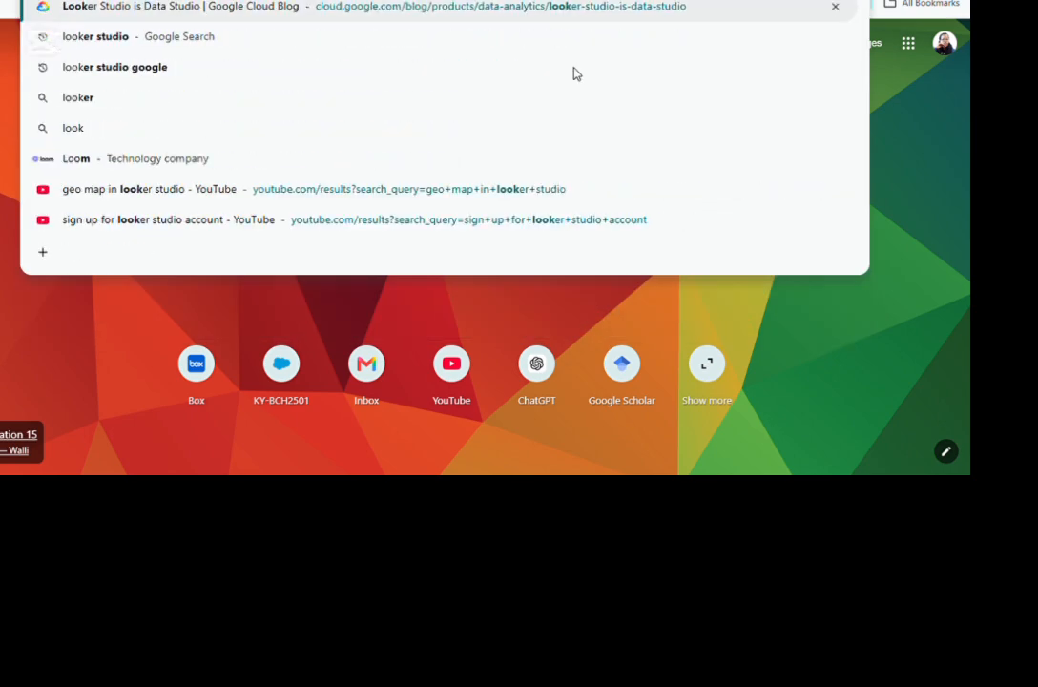
pyautogui.write('tudio')
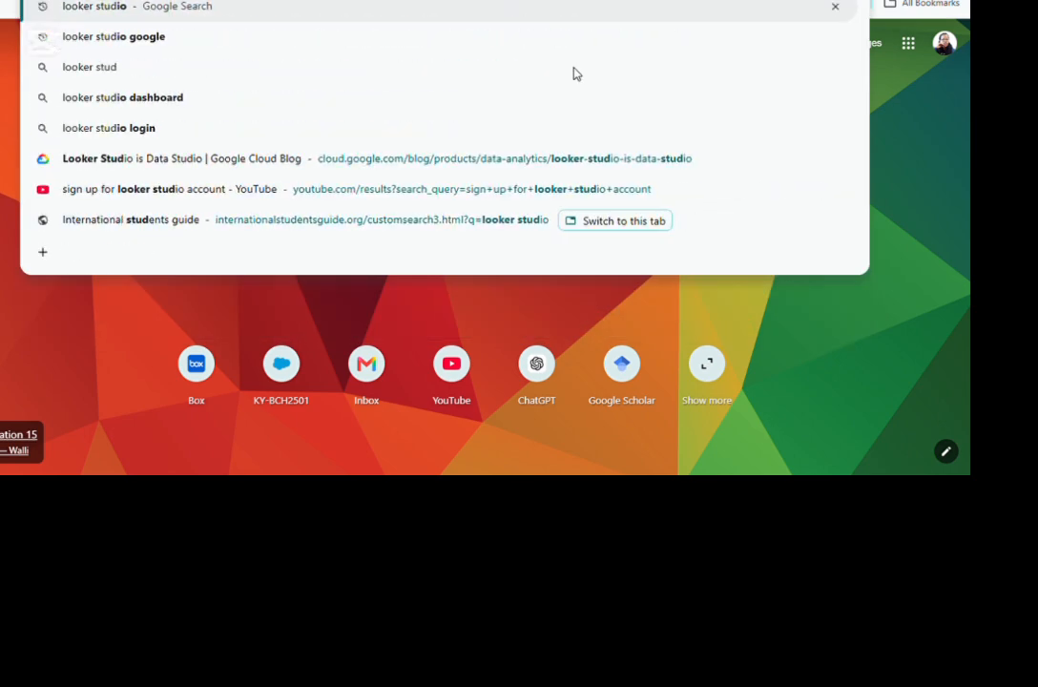
pyautogui.press('Return')
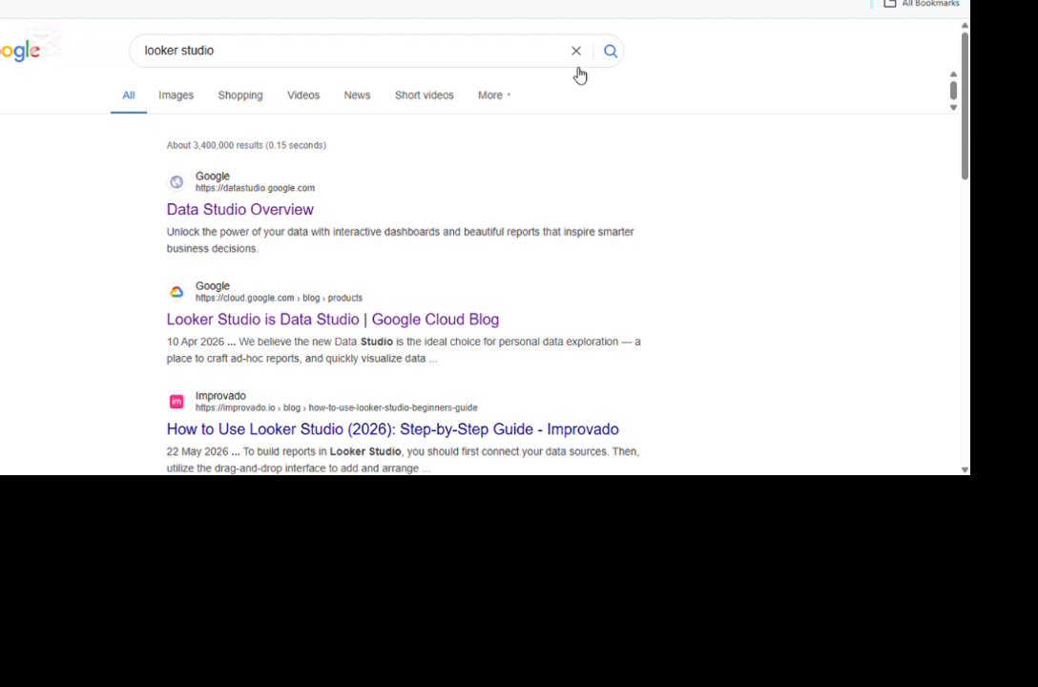
pyautogui.click(274, 220)
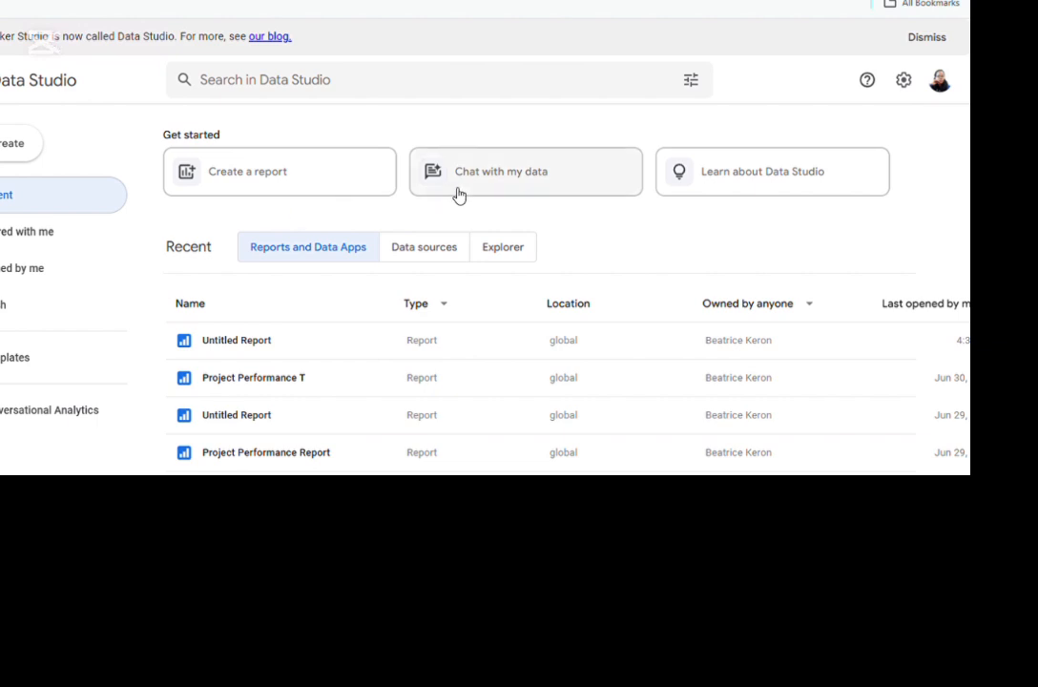
# - Look at the signed-in account's options for adding an account, managing it or signing out, and close them again
pyautogui.click(940, 82)
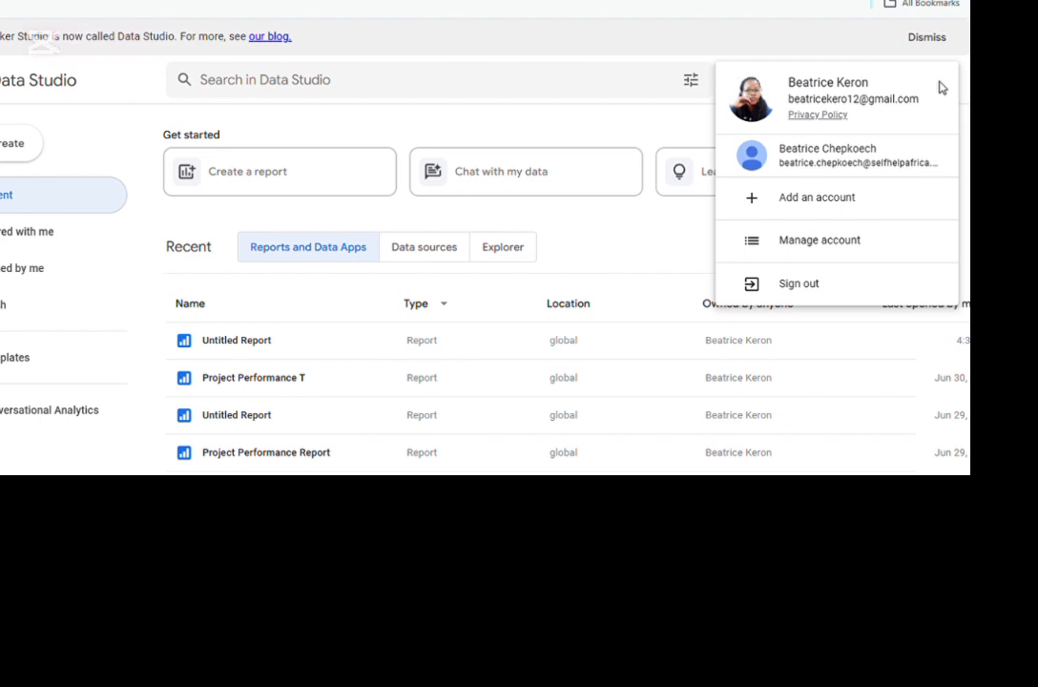
pyautogui.click(818, 210)
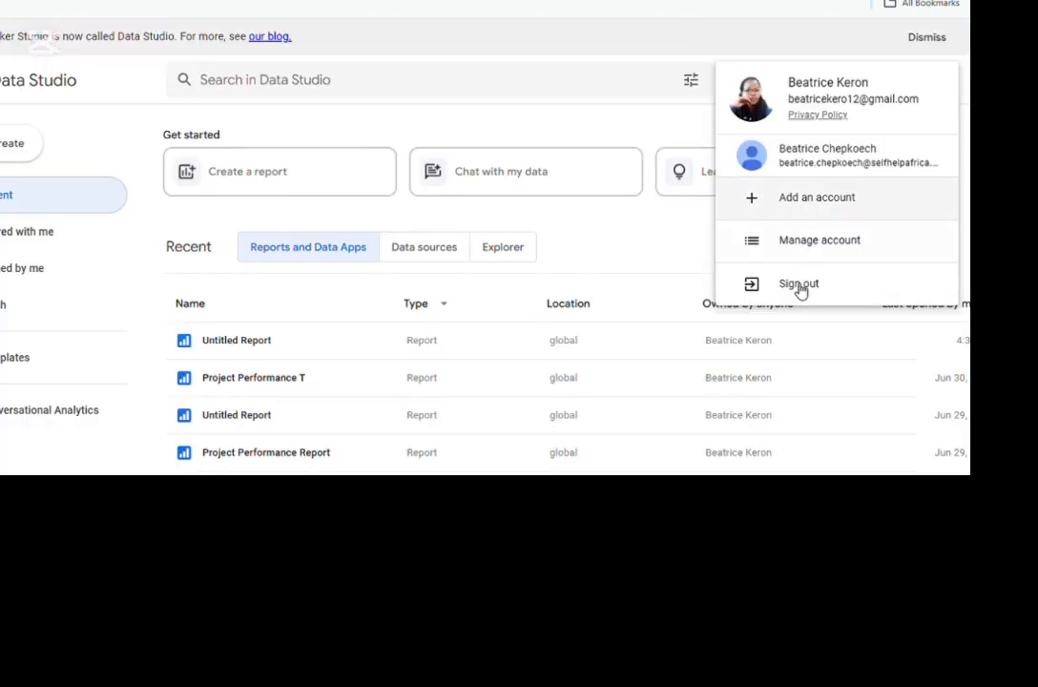
pyautogui.click(654, 265)
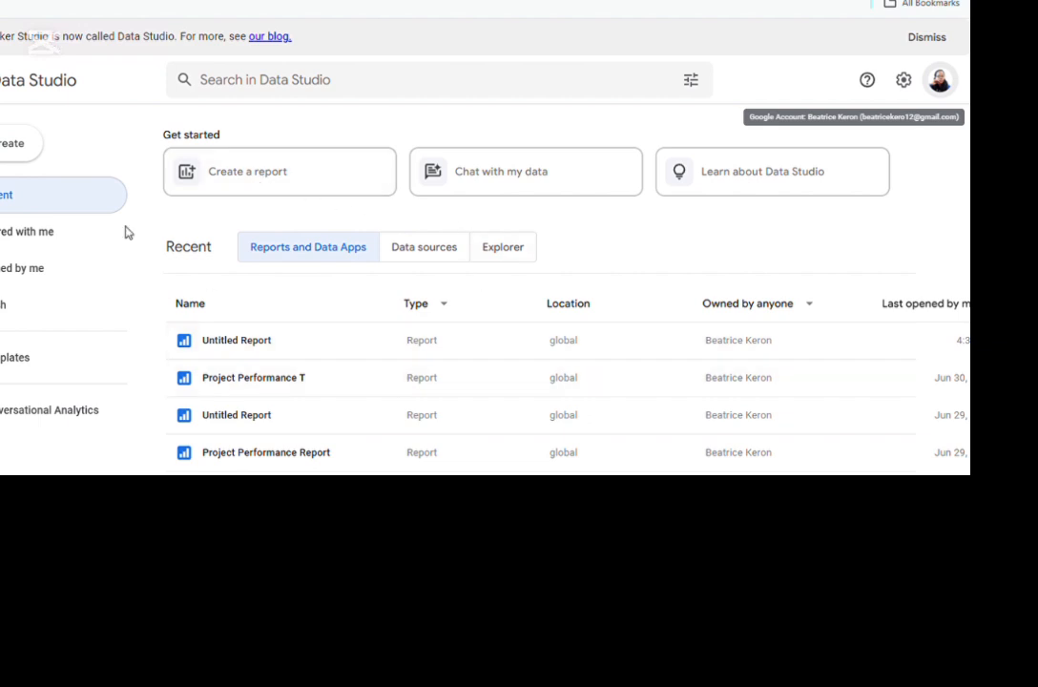
# - Create a new blank report
pyautogui.click(14, 155)
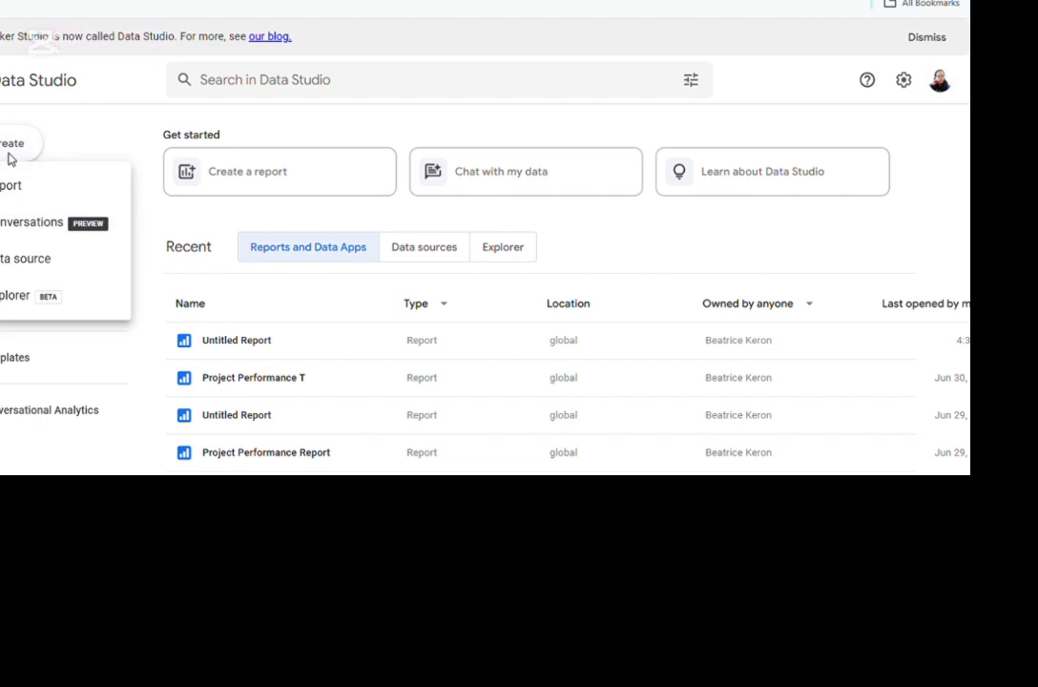
pyautogui.click(6, 193)
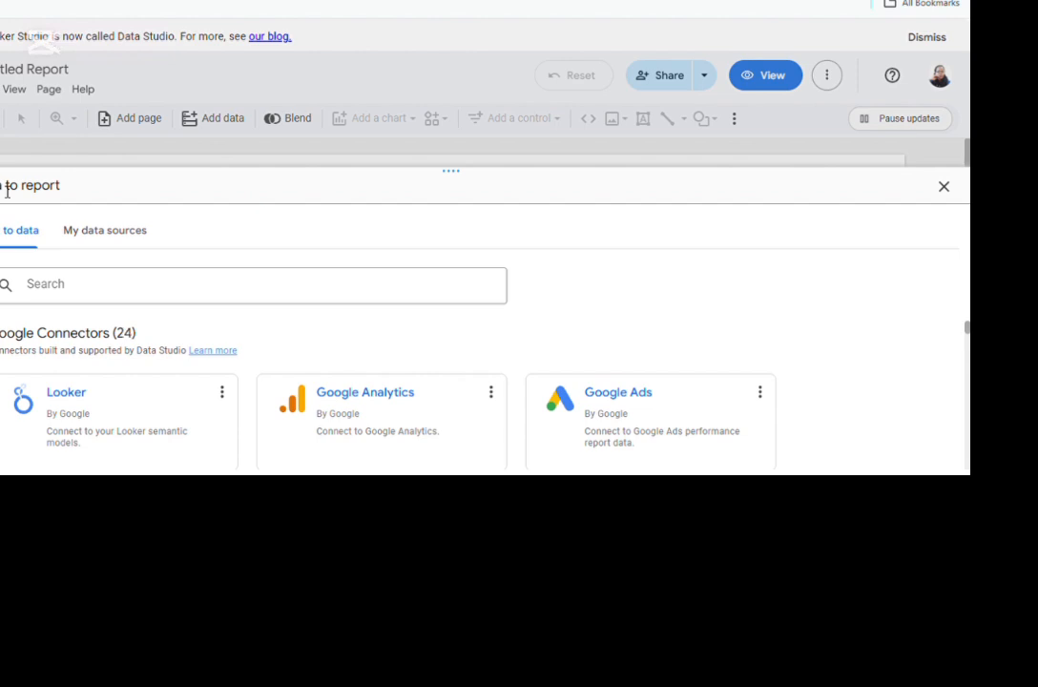
# - Examine the existing data sources and the Google connectors offered for adding data to the report
pyautogui.click(109, 242)
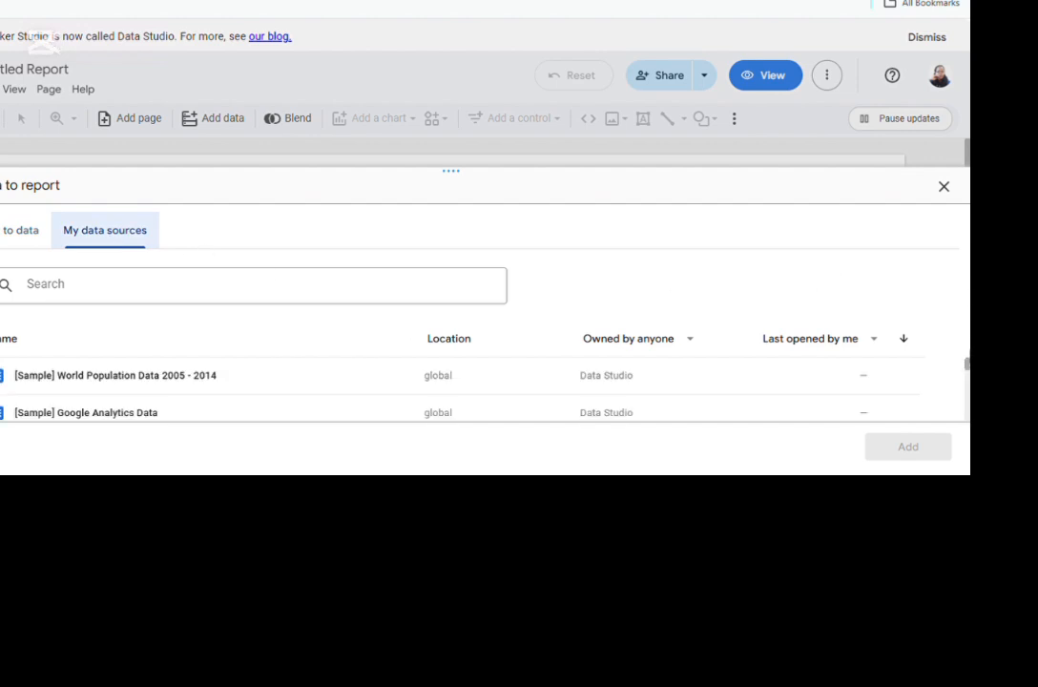
pyautogui.scroll(-5, 458, 391)
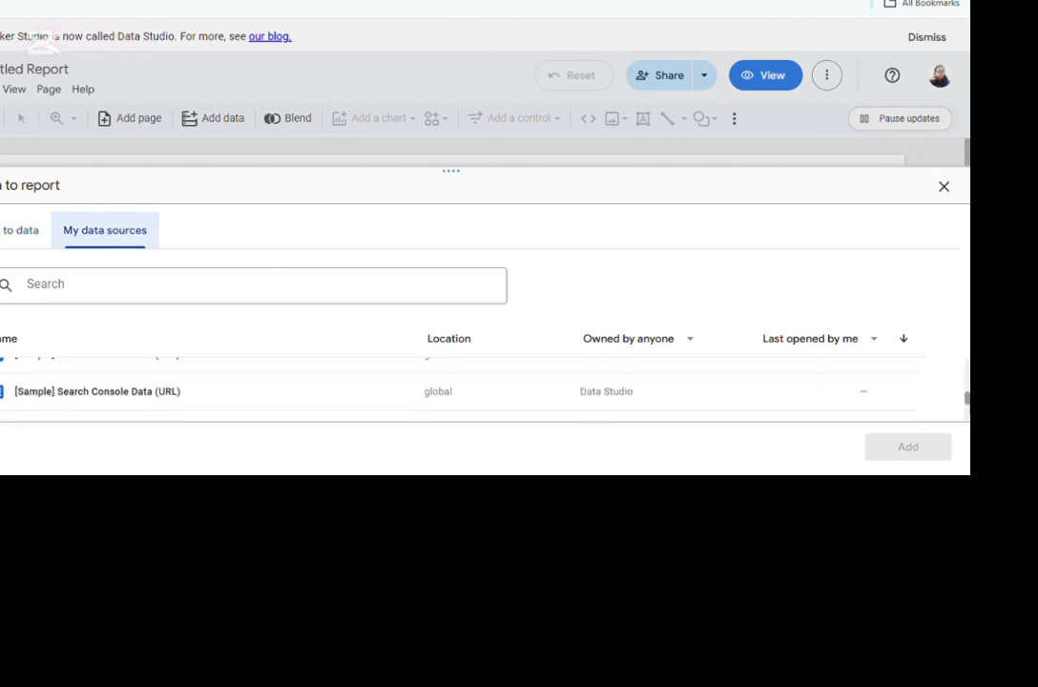
pyautogui.scroll(5, 458, 391)
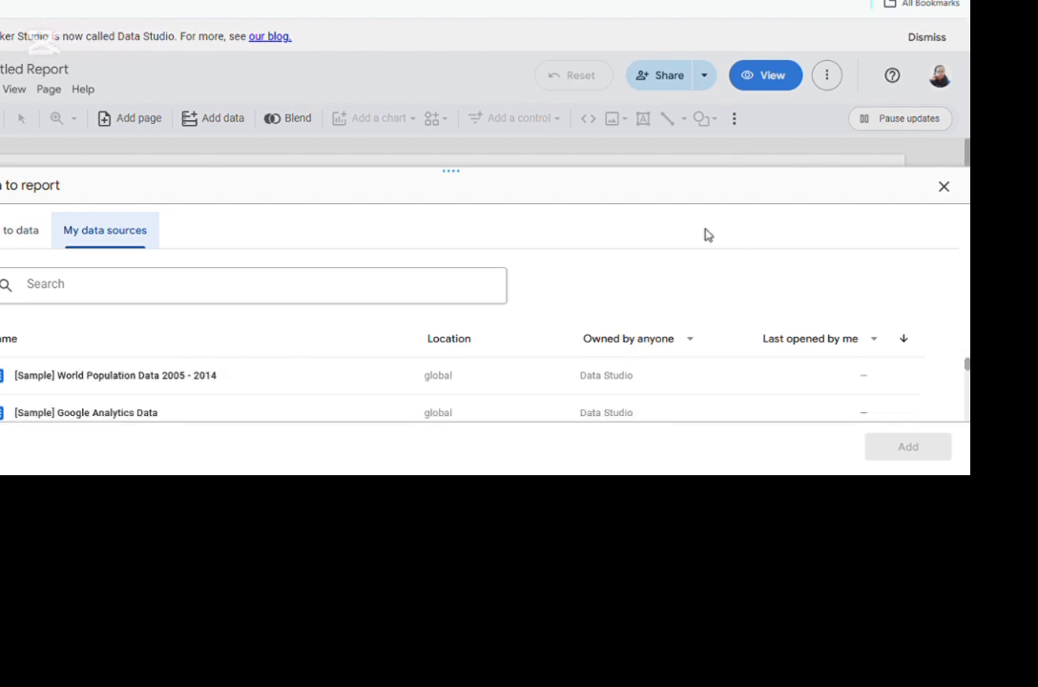
pyautogui.click(5, 235)
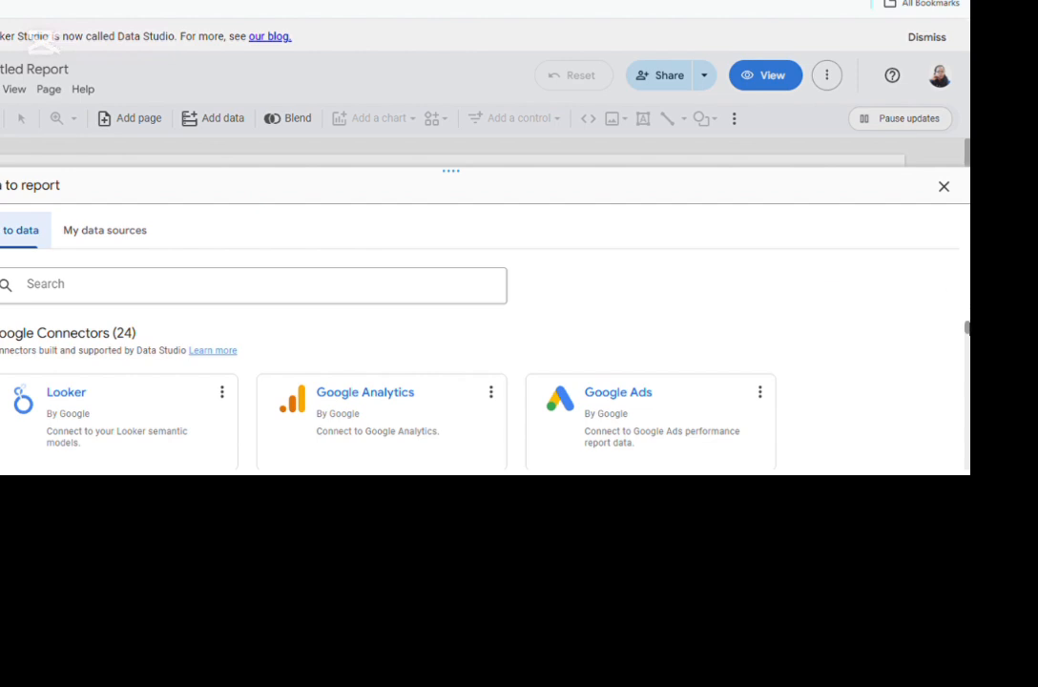
pyautogui.moveTo(968, 329); pyautogui.dragTo(969, 332)
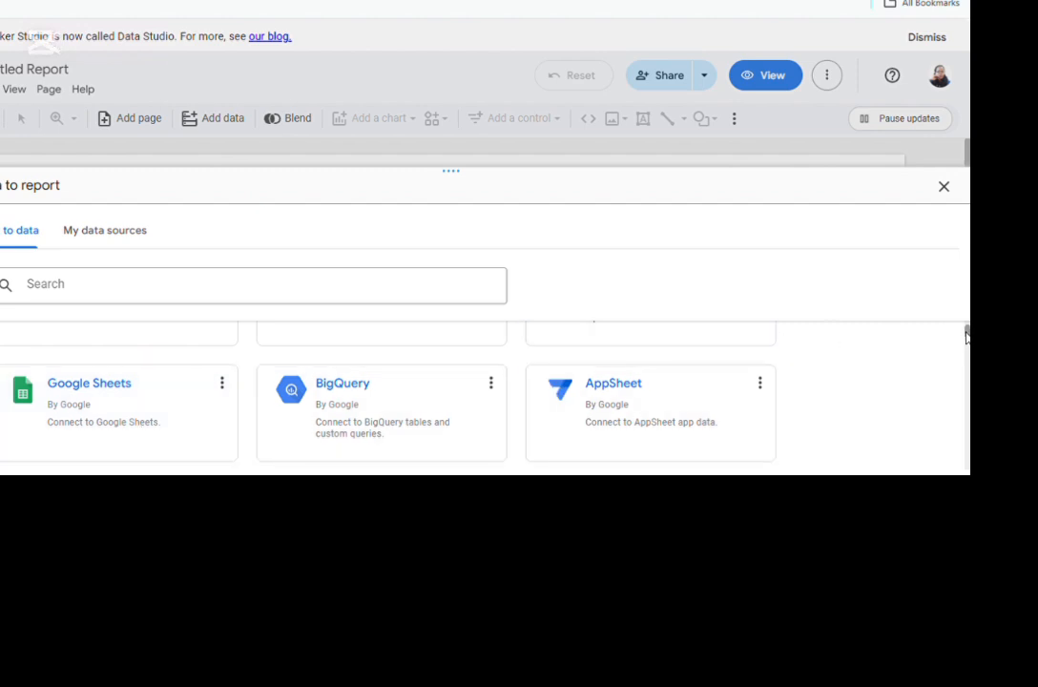
pyautogui.moveTo(967, 334); pyautogui.dragTo(968, 328)
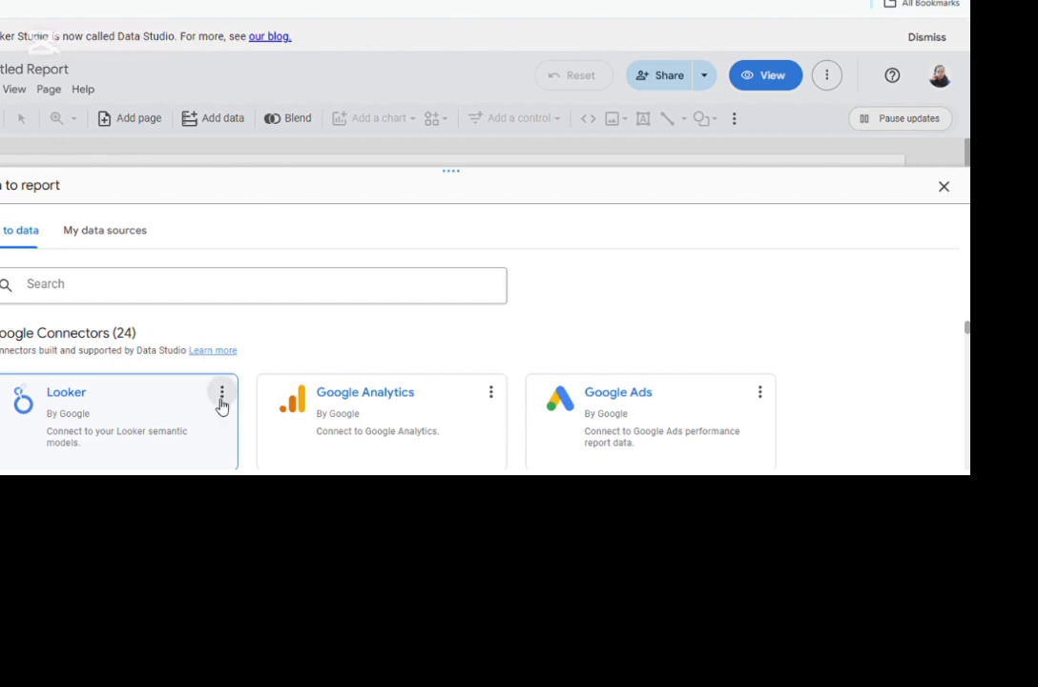
pyautogui.click(156, 399)
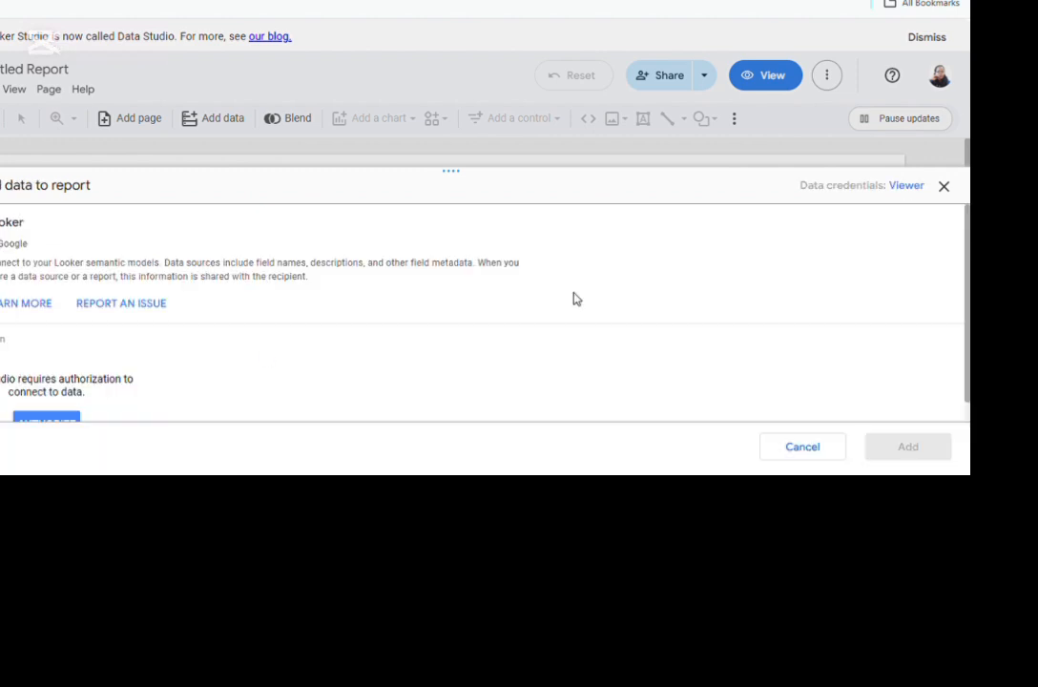
pyautogui.moveTo(968, 286)
pyautogui.mouseDown()
pyautogui.moveTo(968, 306)
pyautogui.moveTo(968, 286)
pyautogui.mouseUp()
pyautogui.click(943, 188)
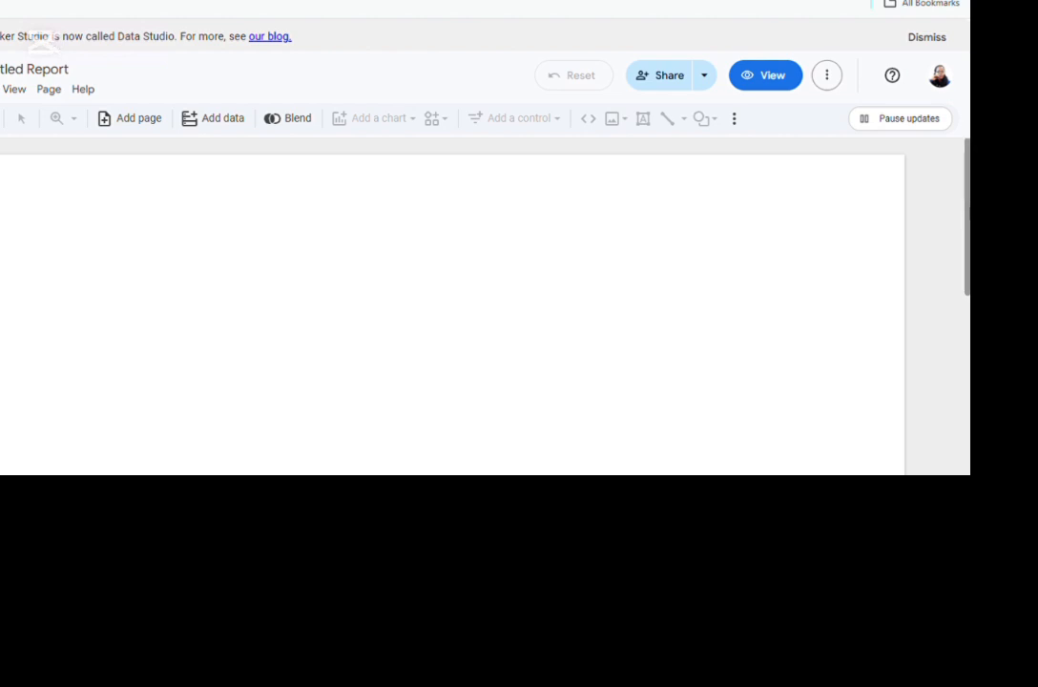
pyautogui.moveTo(968, 212)
pyautogui.mouseDown()
pyautogui.moveTo(968, 393)
pyautogui.moveTo(968, 212)
pyautogui.mouseUp()
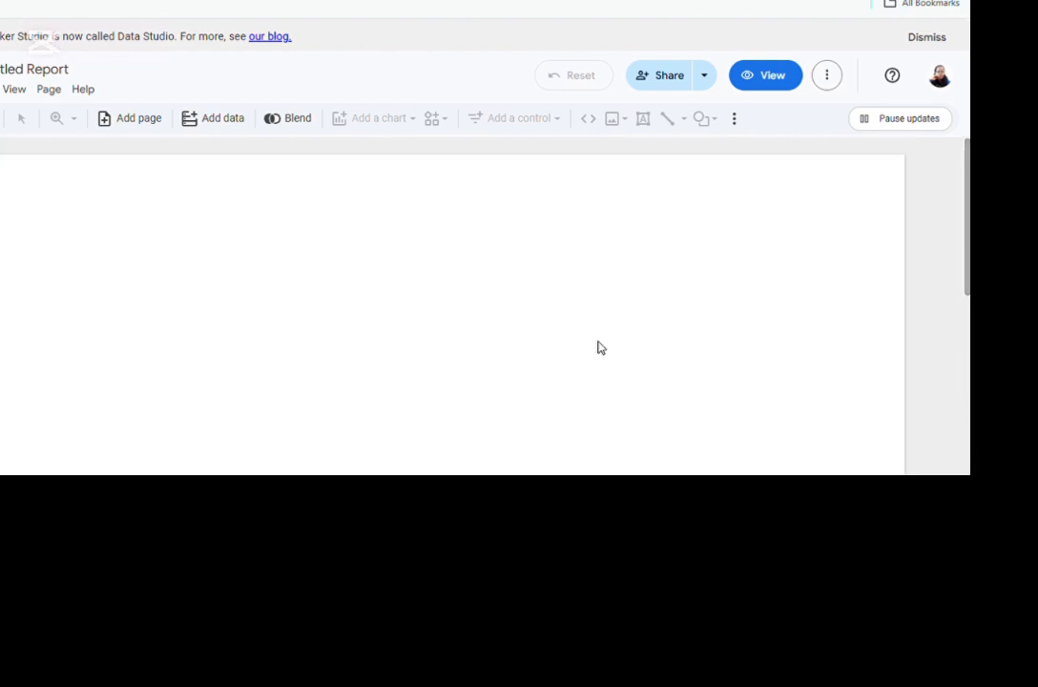
# - Start adding data to the report with the Microsoft Excel connector
pyautogui.click(231, 129)
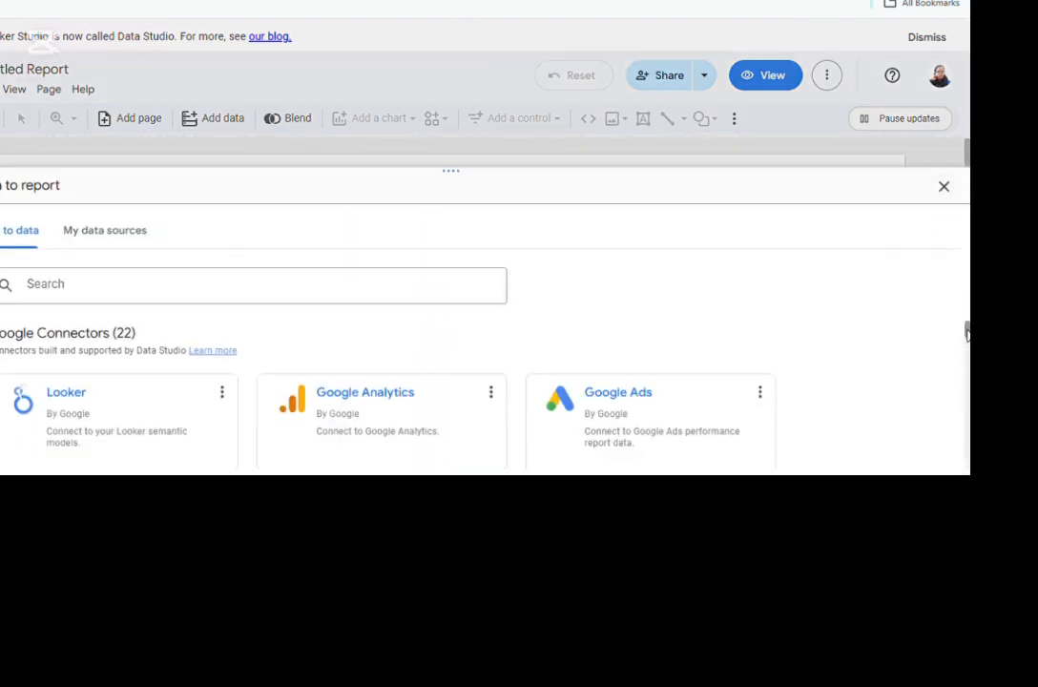
pyautogui.moveTo(967, 330)
pyautogui.mouseDown()
pyautogui.moveTo(969, 421)
pyautogui.moveTo(967, 330)
pyautogui.mouseUp()
pyautogui.moveTo(967, 329); pyautogui.dragTo(968, 341)
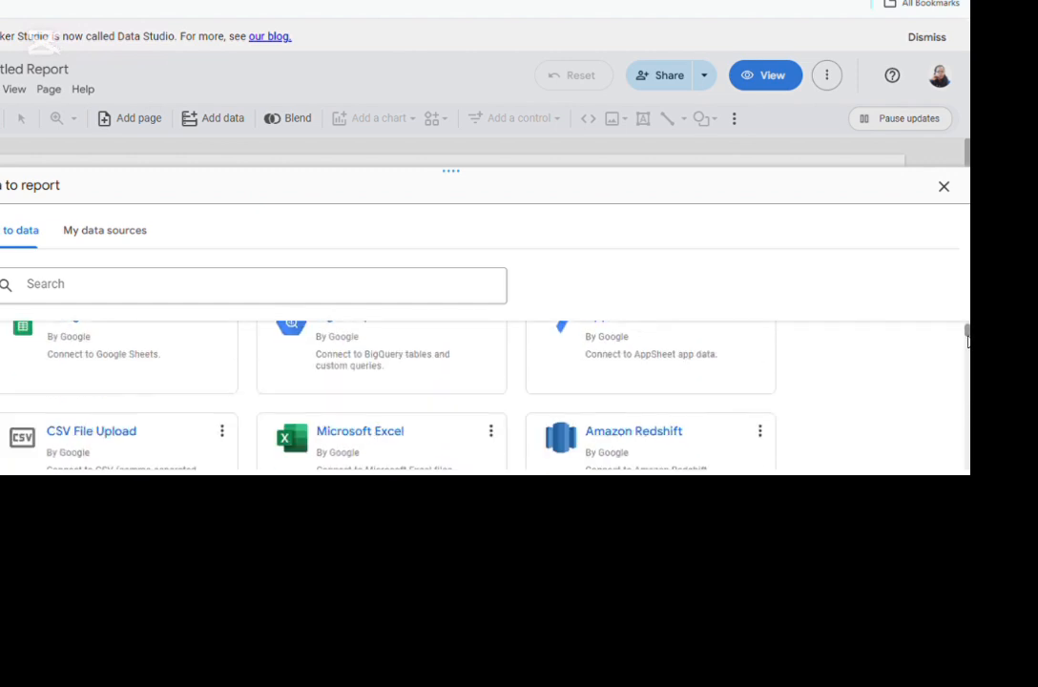
pyautogui.click(420, 425)
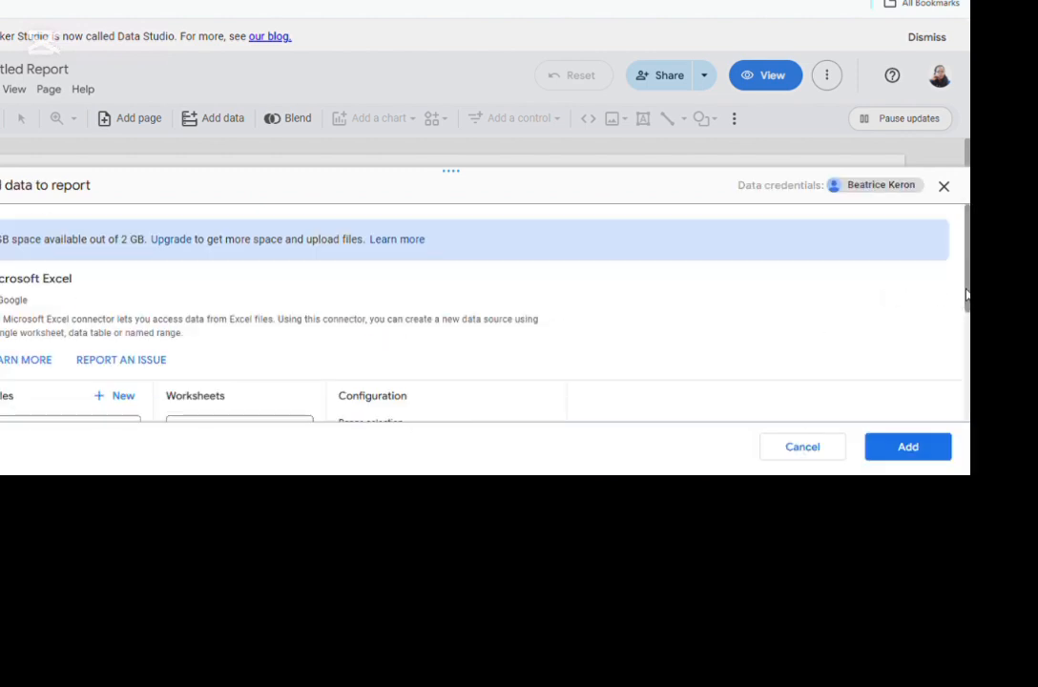
pyautogui.scroll(-2, 881, 298)
pyautogui.scroll(-2, 765, 287)
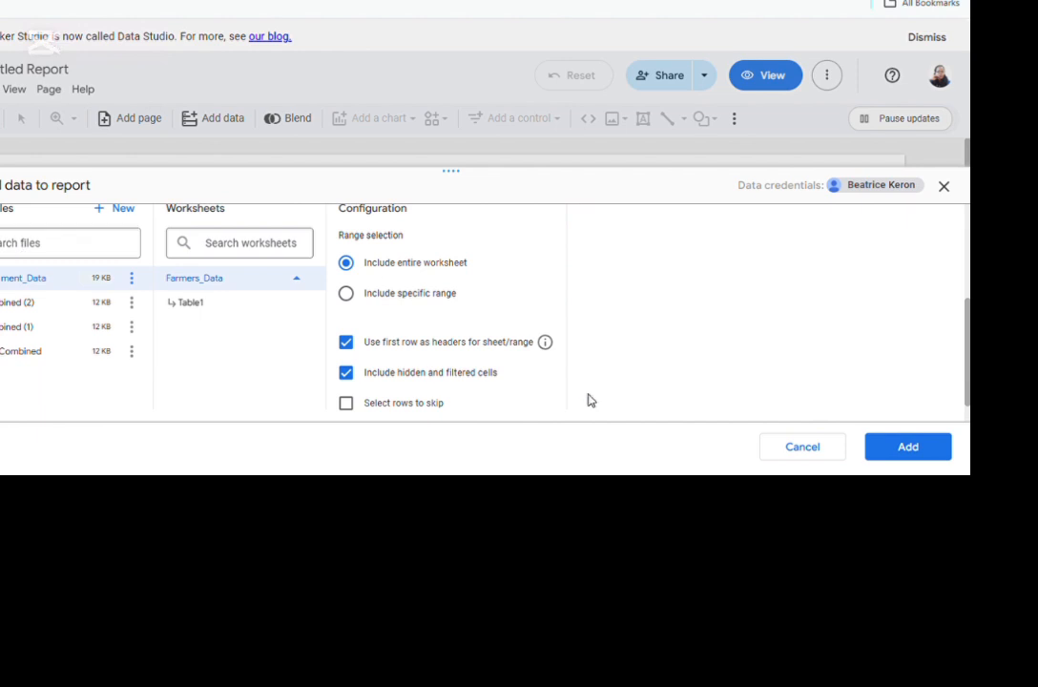
pyautogui.scroll(2, 468, 341)
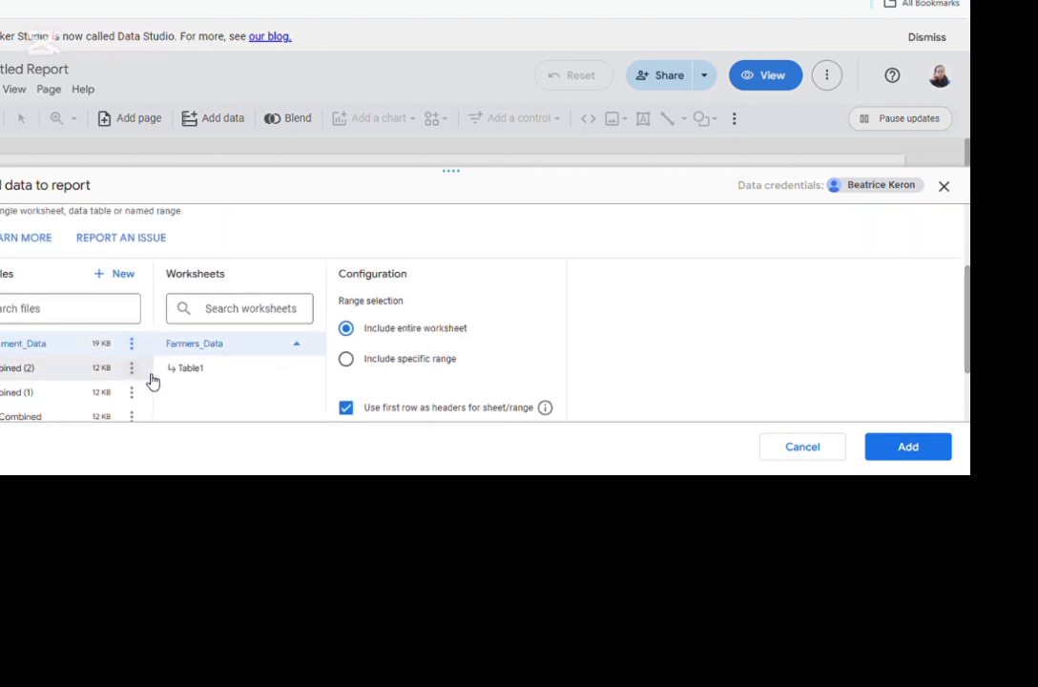
pyautogui.click(125, 276)
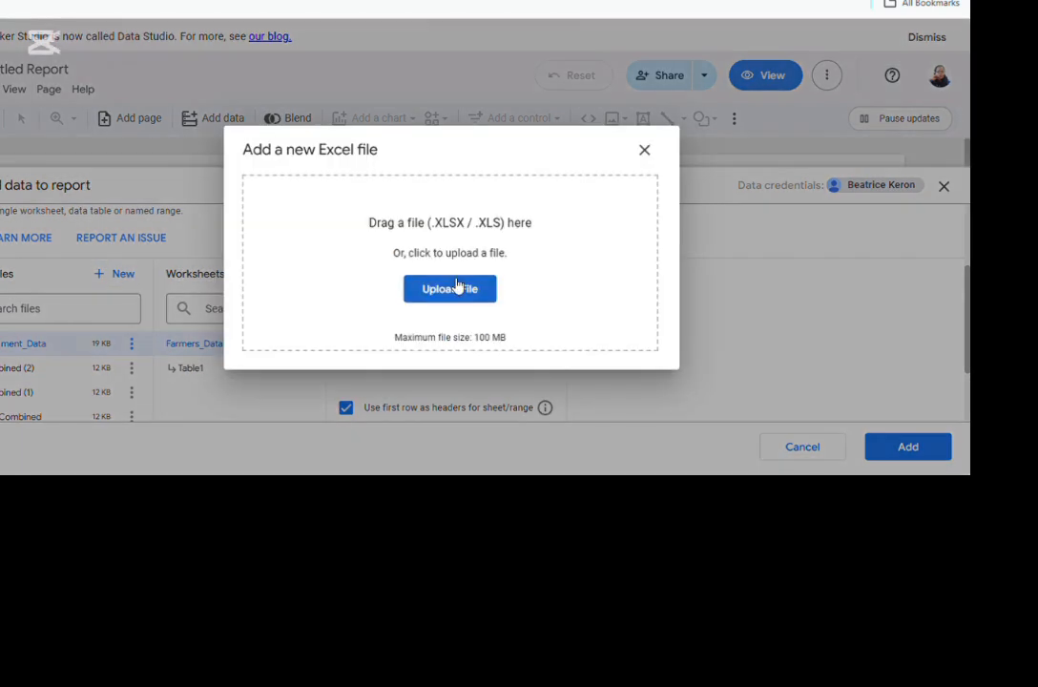
pyautogui.click(647, 150)
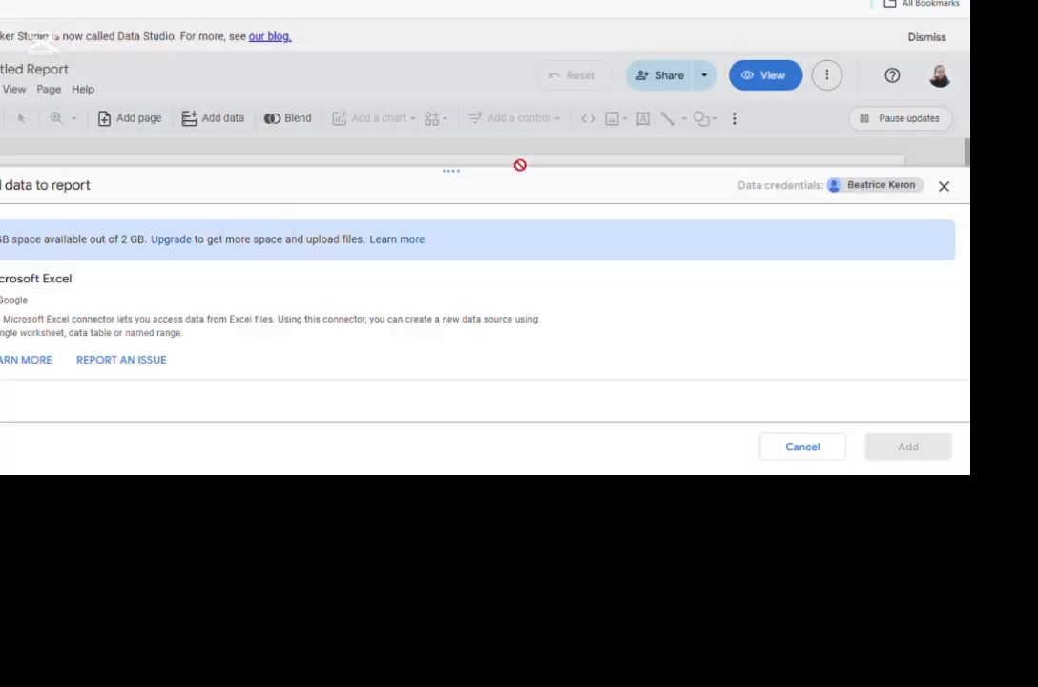
# - Upload the Excel file Looker Training Data Combined (3) as a new file for the connector
pyautogui.moveTo(968, 269); pyautogui.dragTo(968, 332)
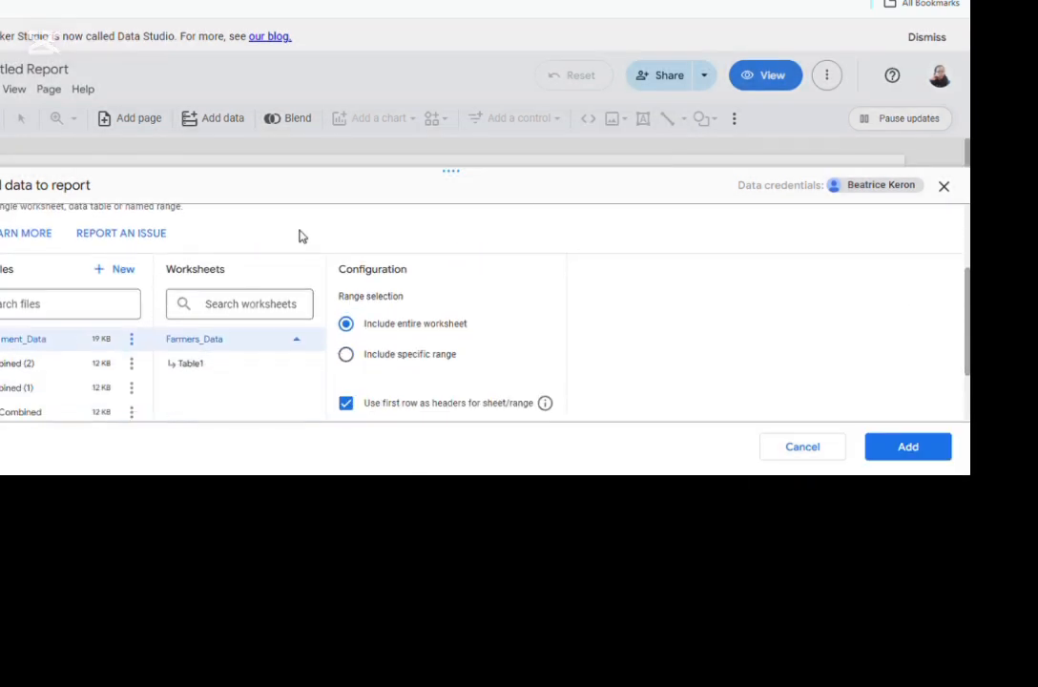
pyautogui.click(122, 277)
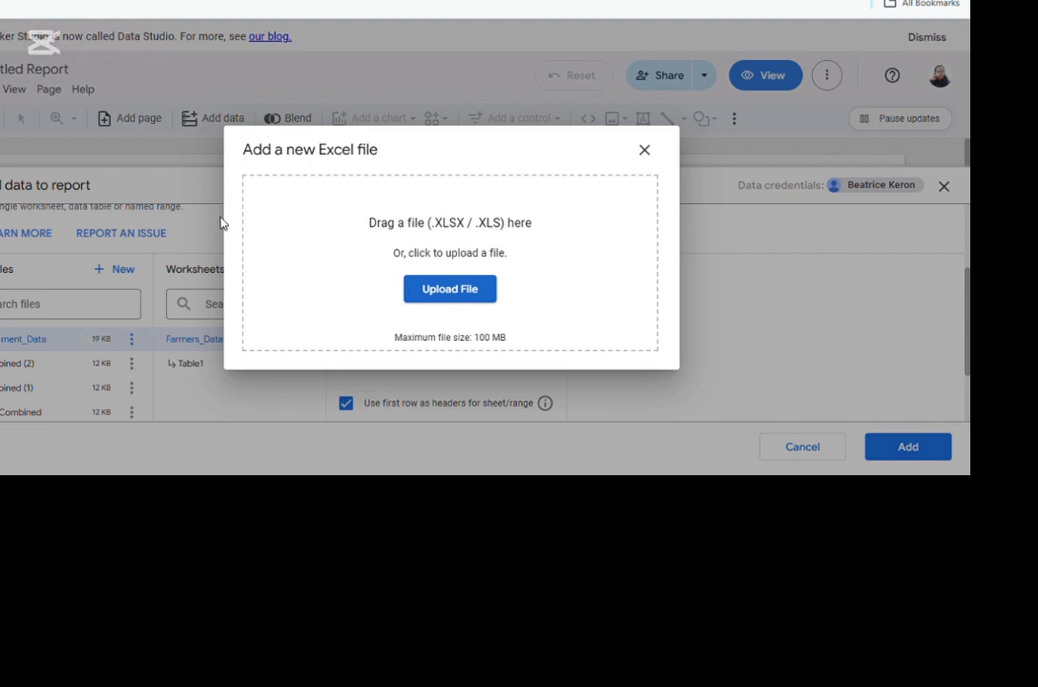
pyautogui.click(832, 453)
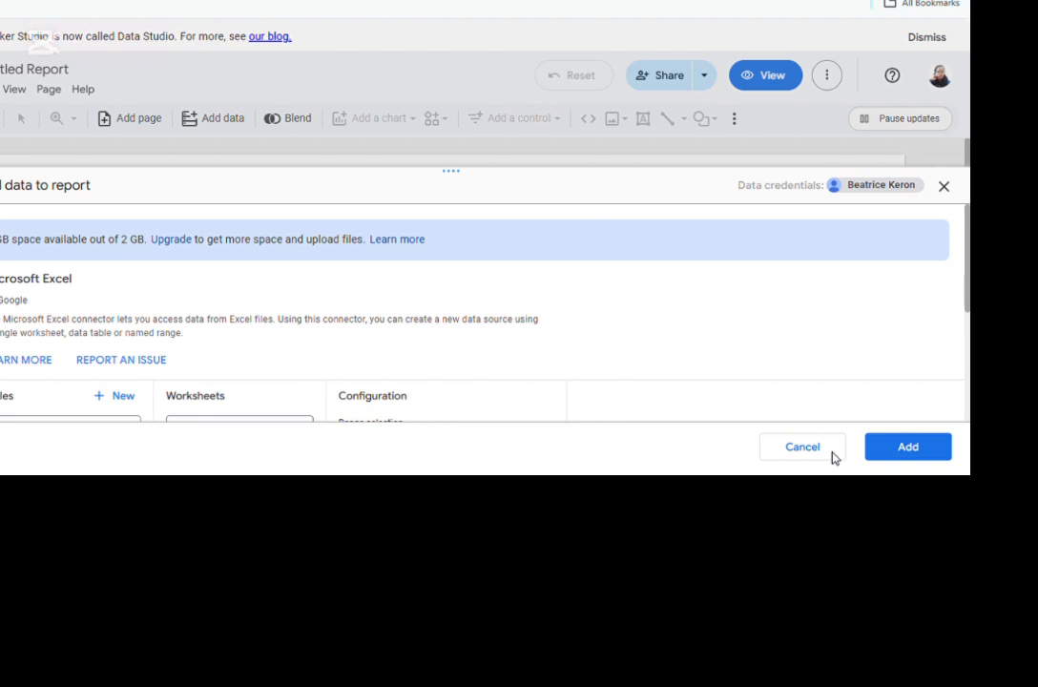
# - Add the entire Sheet1 worksheet of Looker Training Data Combined (3) to the report, with the first row as headers, and confirm
pyautogui.scroll(-5, 878, 341)
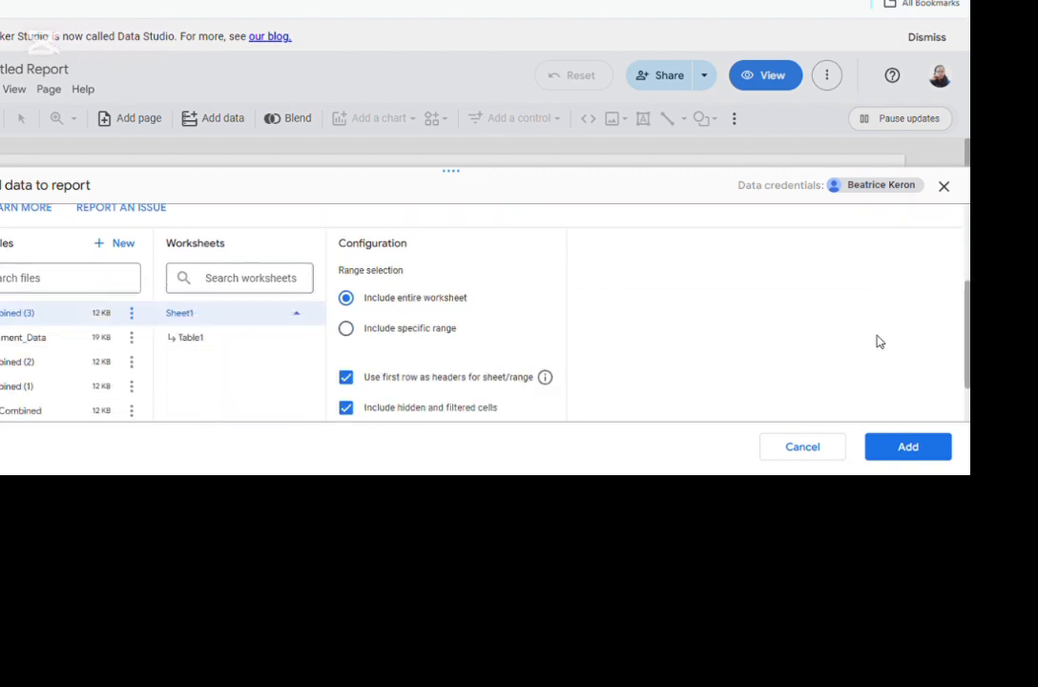
pyautogui.scroll(3, 878, 340)
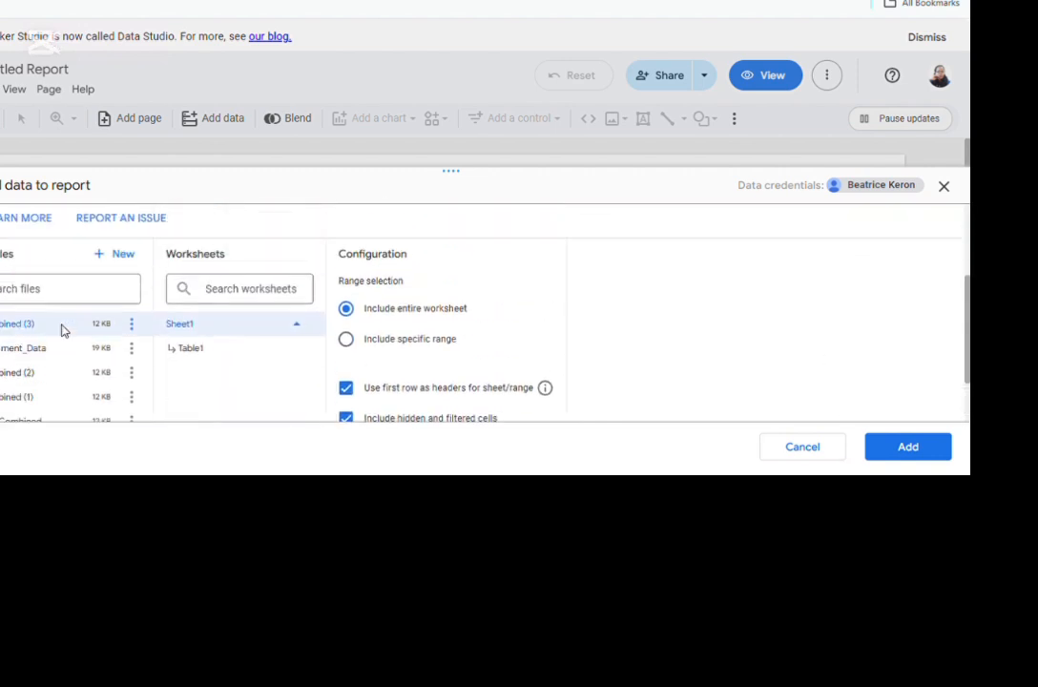
pyautogui.click(927, 451)
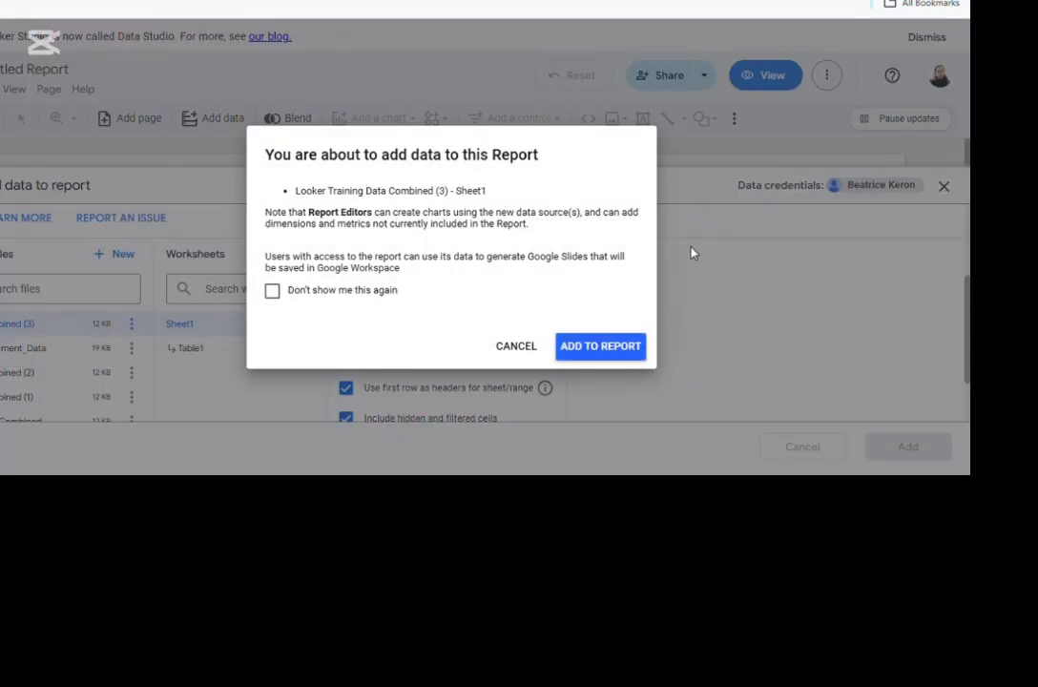
pyautogui.click(601, 346)
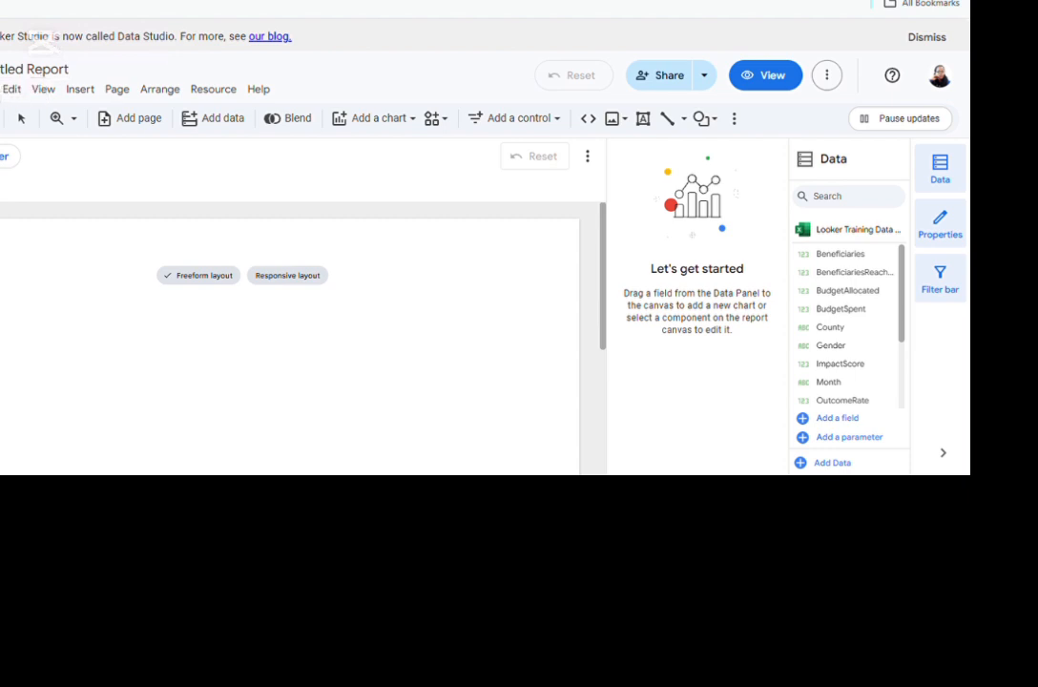
# - Examine the report's file commands including the download formats, the editing commands, and the view options such as snapping and grid settings
pyautogui.click(0, 90)
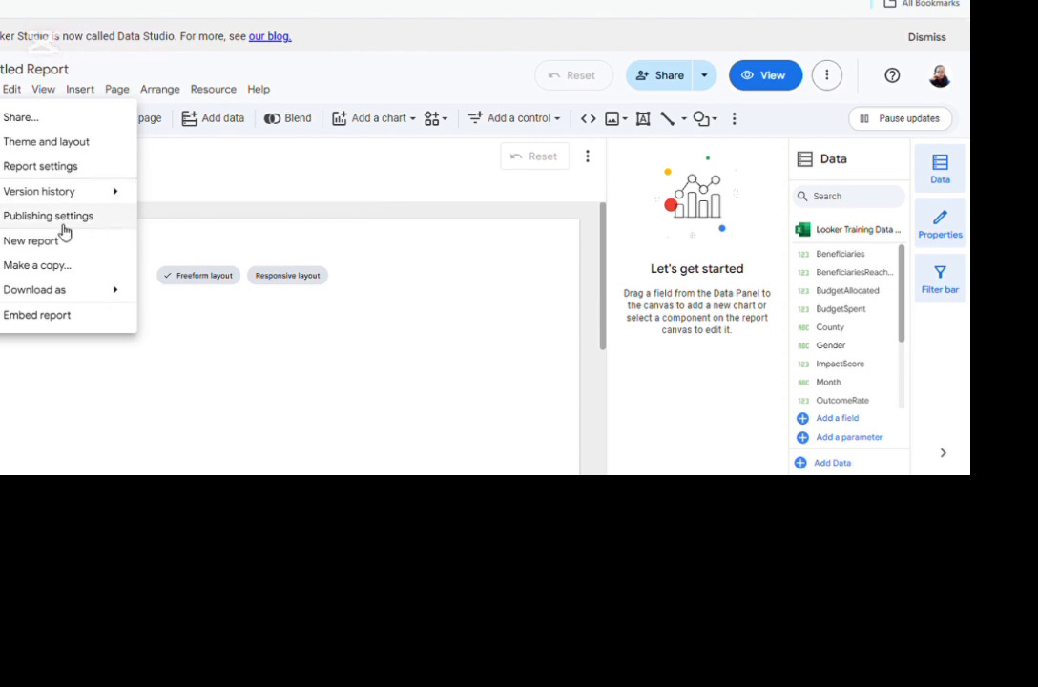
pyautogui.moveTo(11, 297)
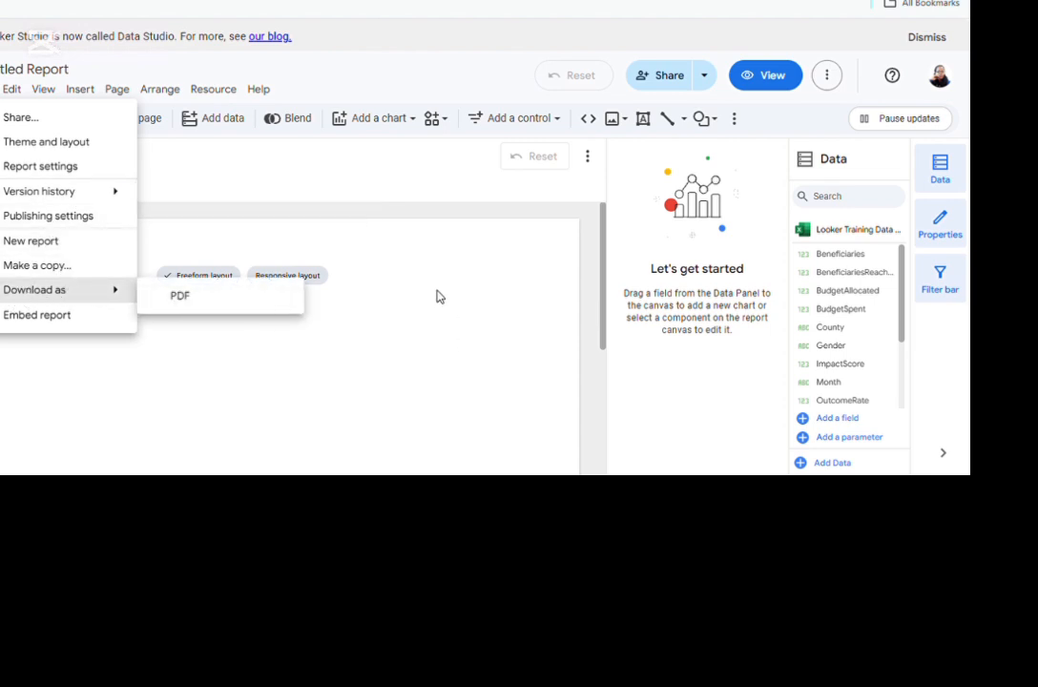
pyautogui.click(15, 98)
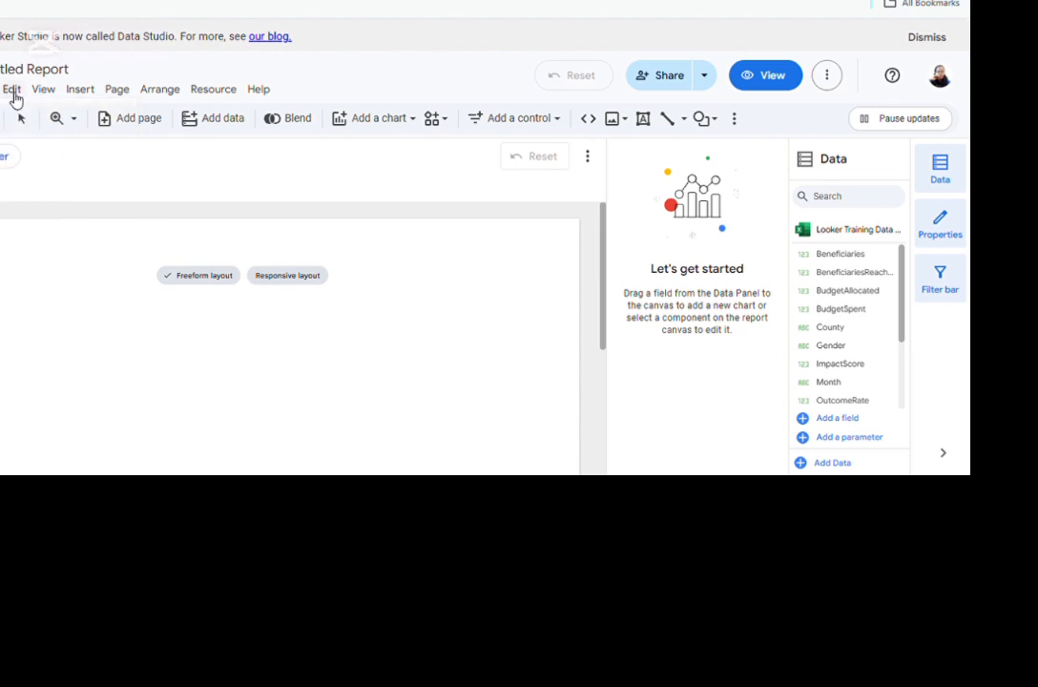
pyautogui.click(15, 96)
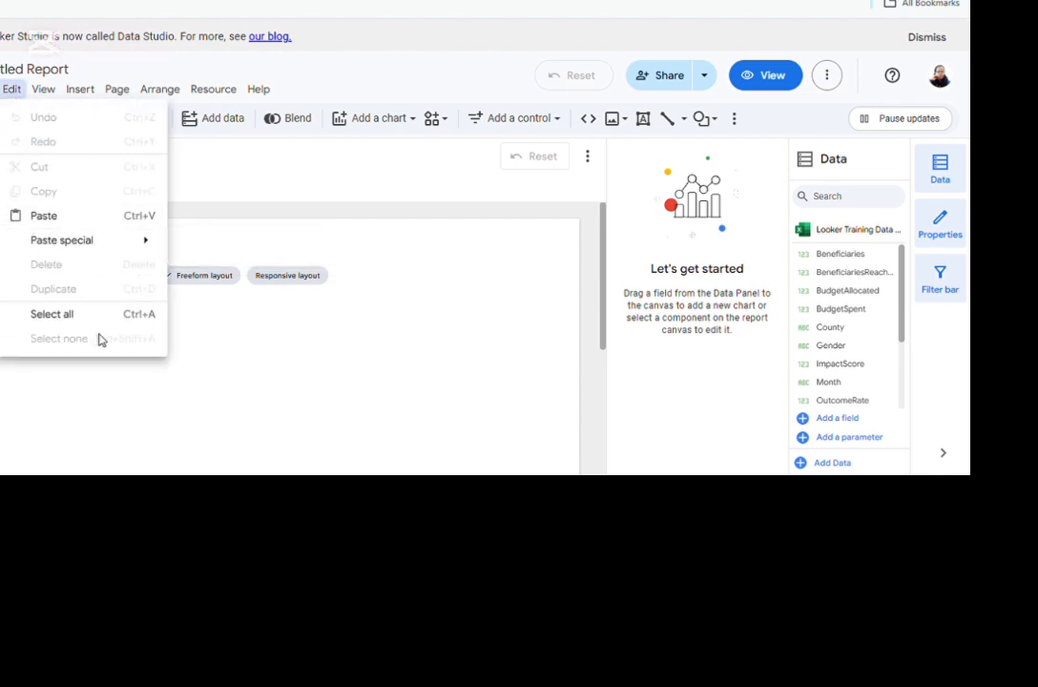
pyautogui.click(43, 93)
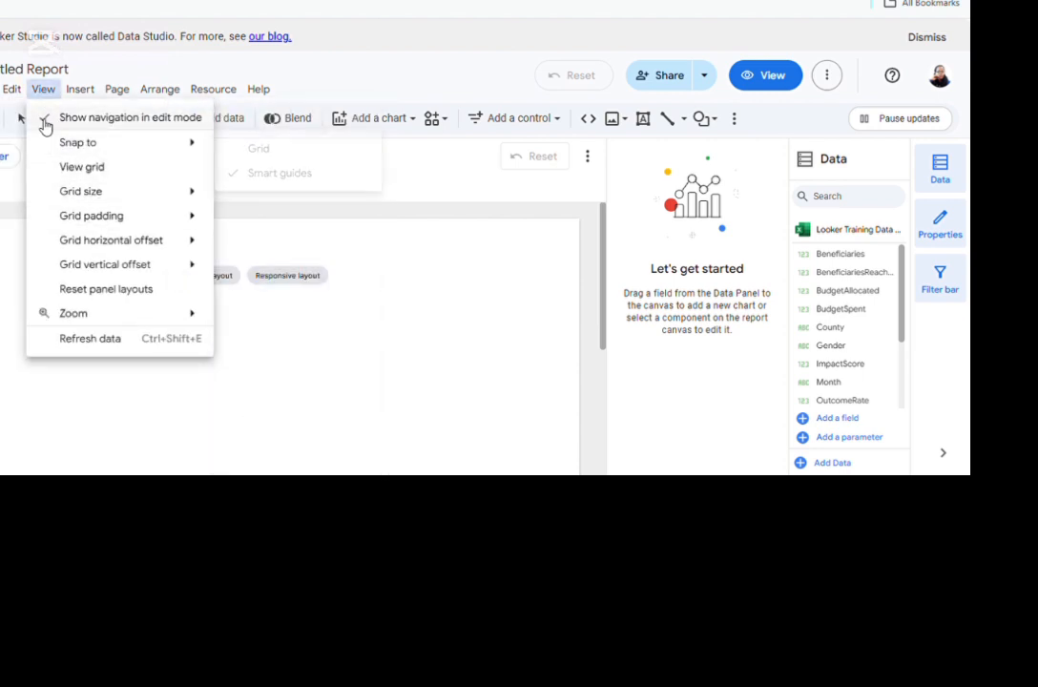
pyautogui.moveTo(87, 147)
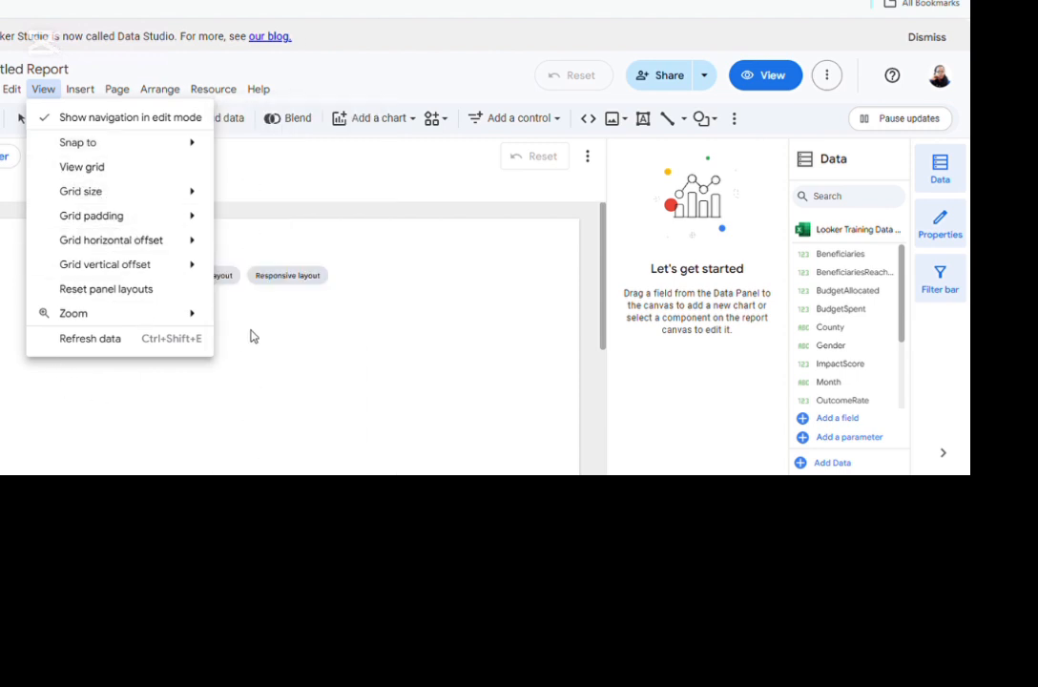
pyautogui.click(74, 97)
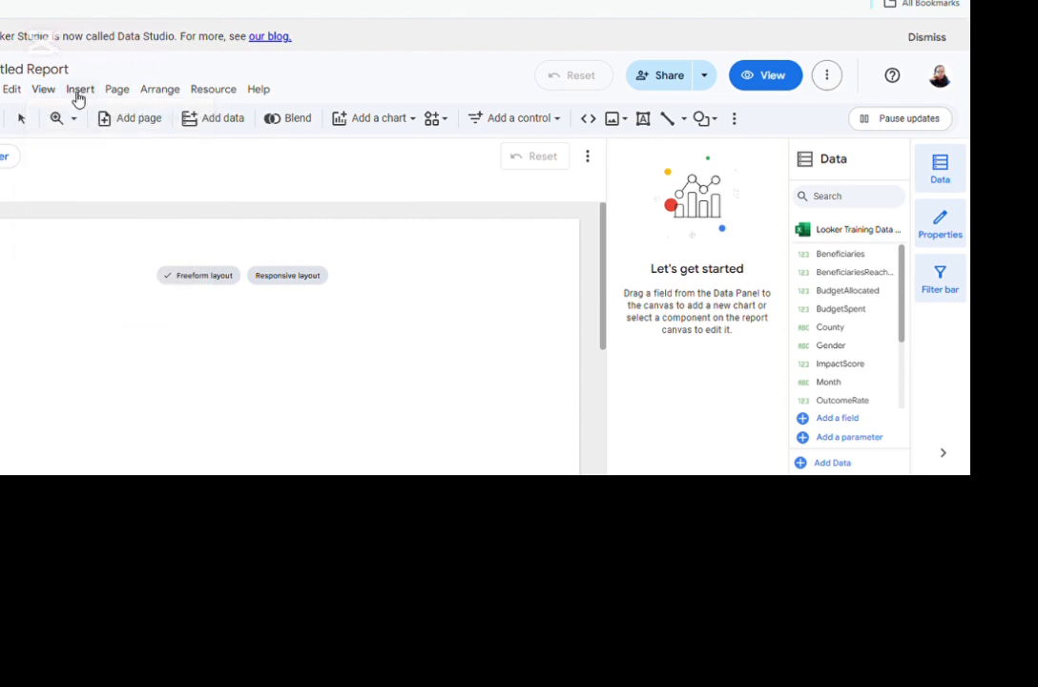
# - Examine the full list of elements that can be inserted, from charts and filter controls to text, images and shapes
pyautogui.click(78, 99)
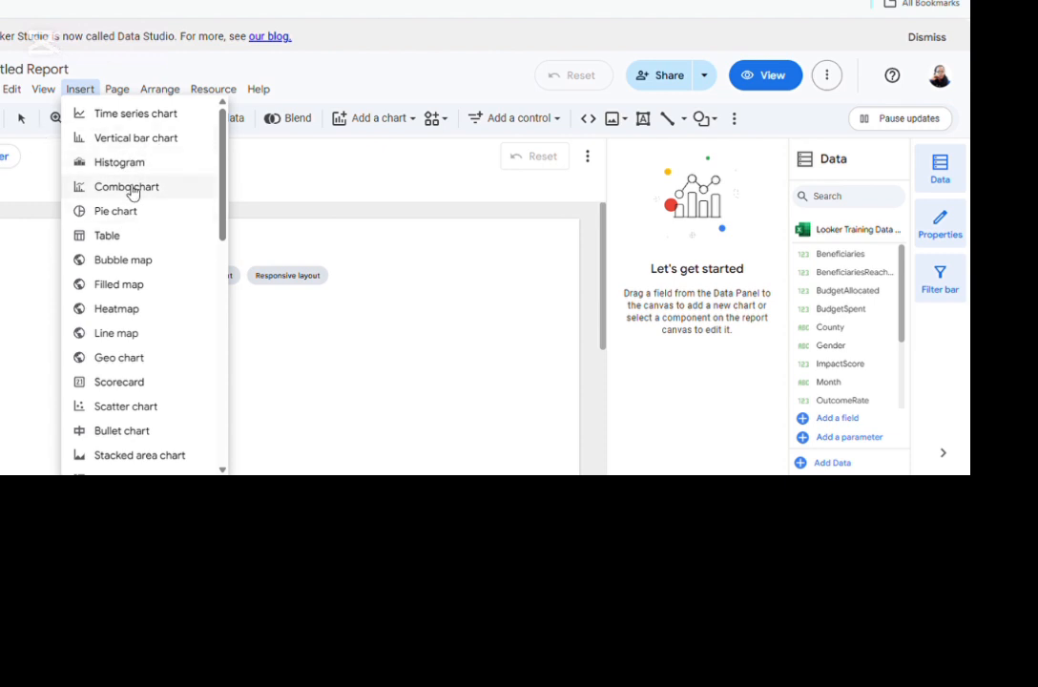
pyautogui.scroll(-1, 127, 240)
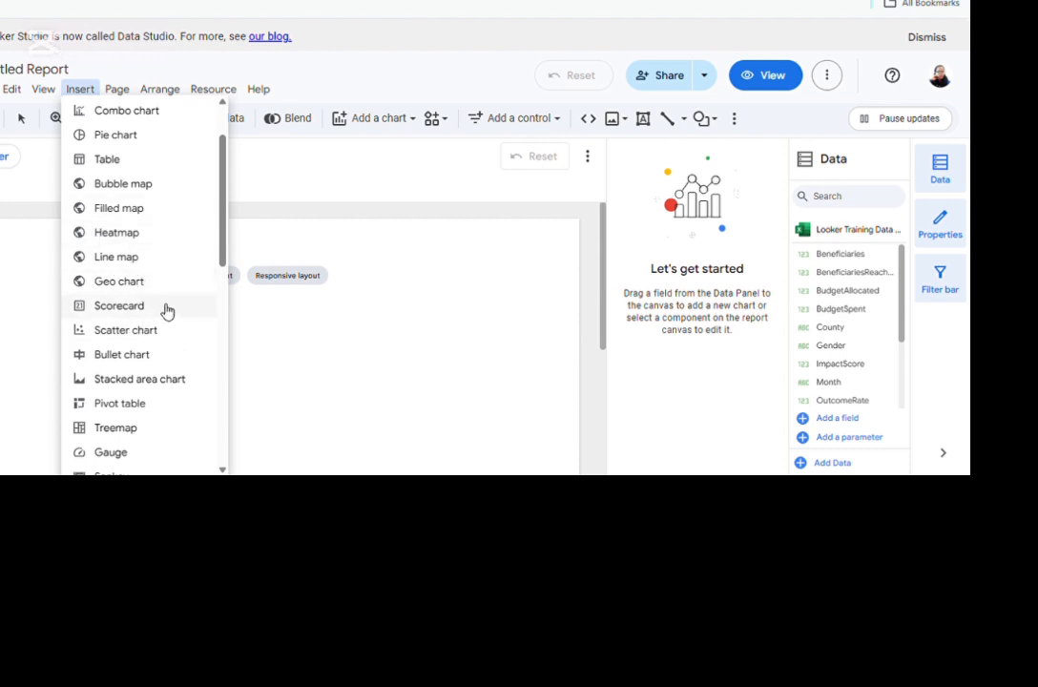
pyautogui.scroll(-5, 166, 311)
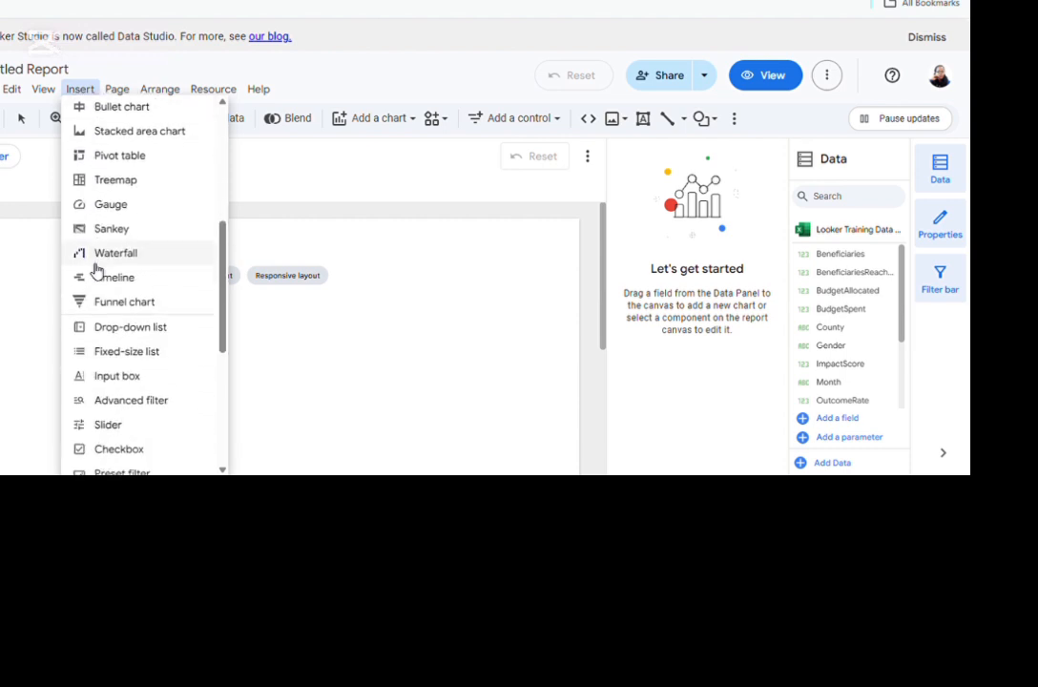
pyautogui.scroll(-3, 96, 271)
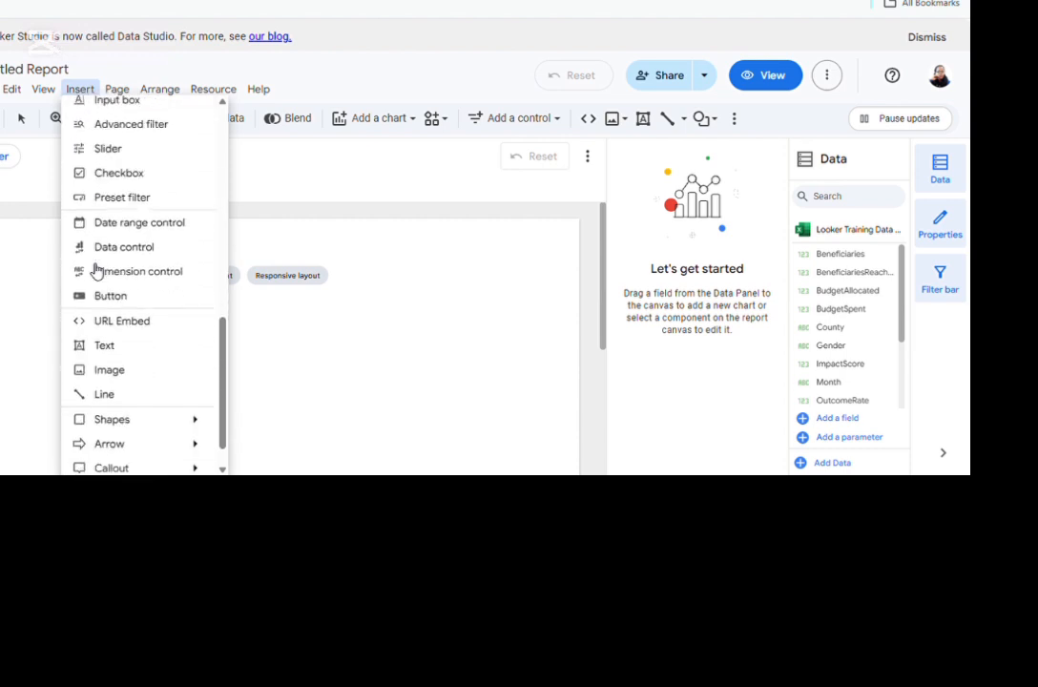
pyautogui.click(323, 348)
# - Examine the commands available for managing pages, arranging components, managing report resources and getting help
pyautogui.click(131, 98)
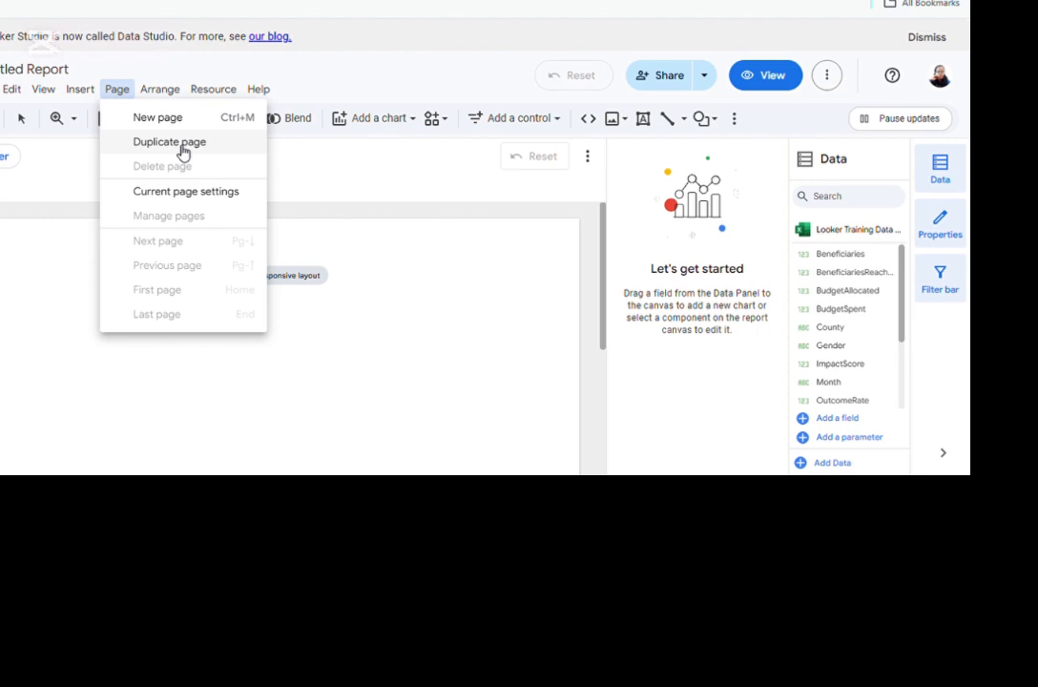
pyautogui.click(456, 303)
pyautogui.click(158, 96)
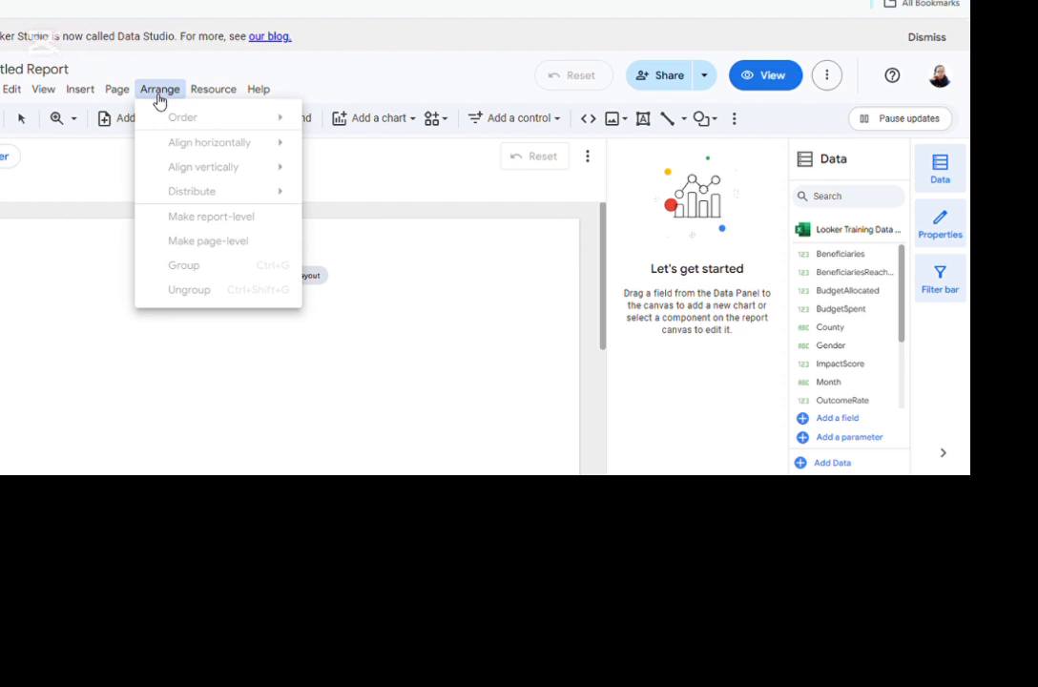
pyautogui.click(213, 95)
pyautogui.click(215, 97)
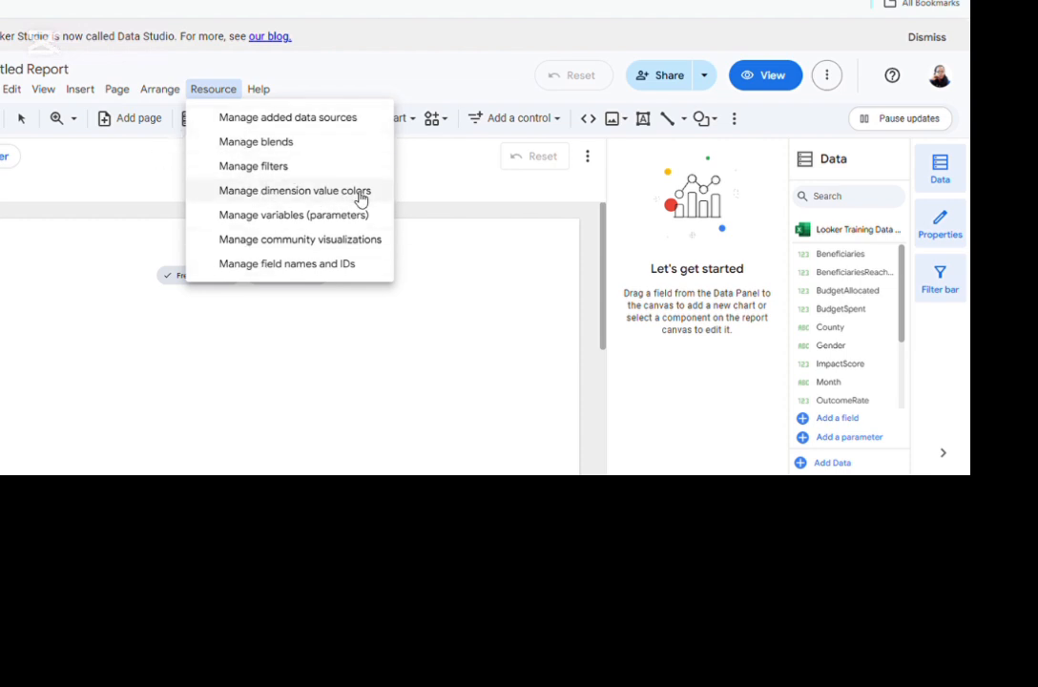
pyautogui.click(338, 357)
pyautogui.click(265, 93)
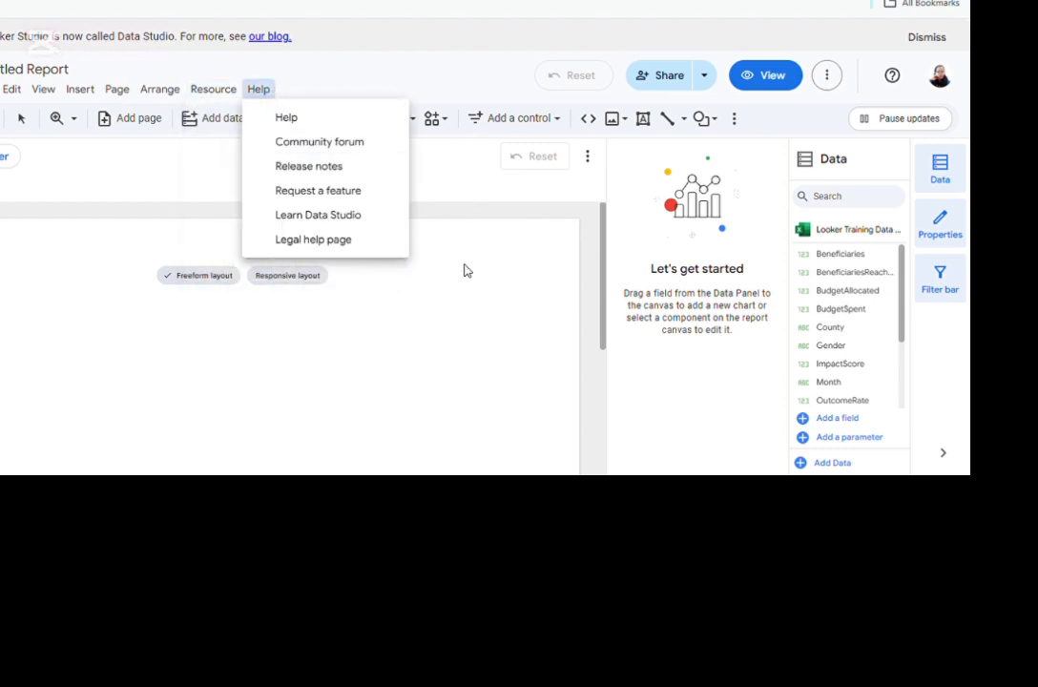
pyautogui.click(451, 319)
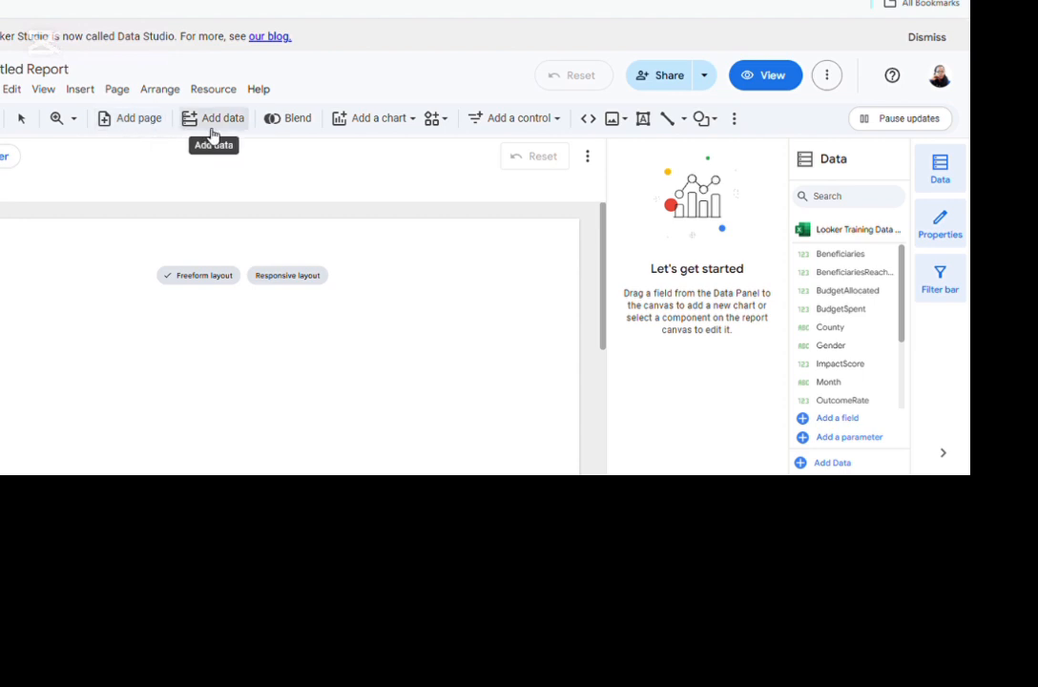
# - Browse the gallery of chart types that can be added to the report, from tables and scorecards to treemaps and gauges
pyautogui.click(390, 118)
pyautogui.scroll(-3, 570, 275)
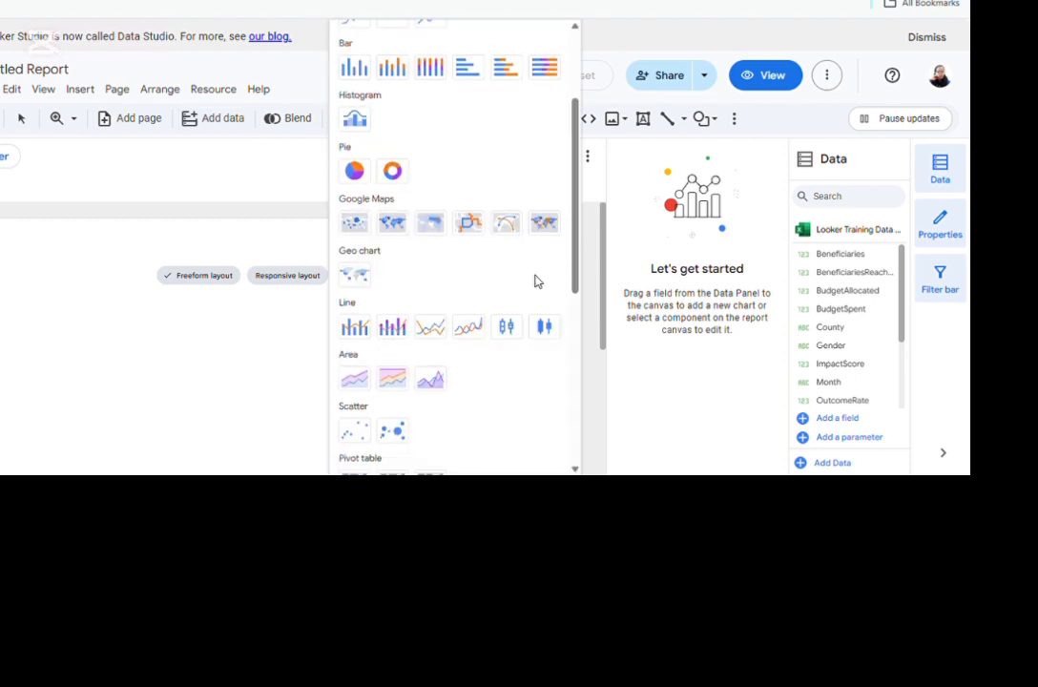
pyautogui.scroll(5, 551, 375)
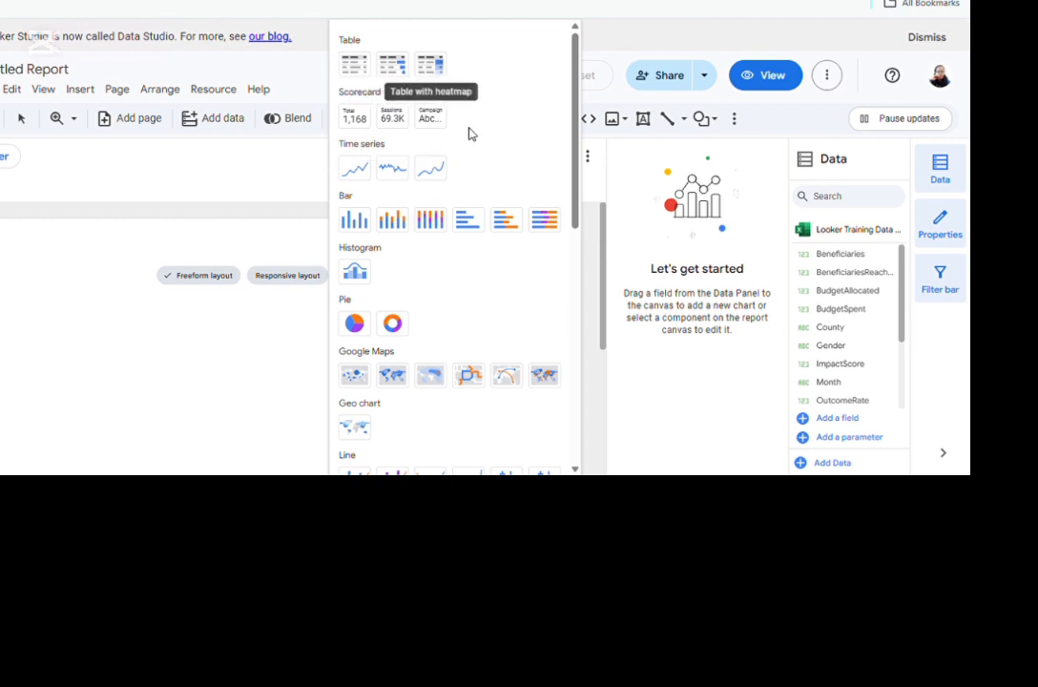
pyautogui.scroll(-2, 495, 266)
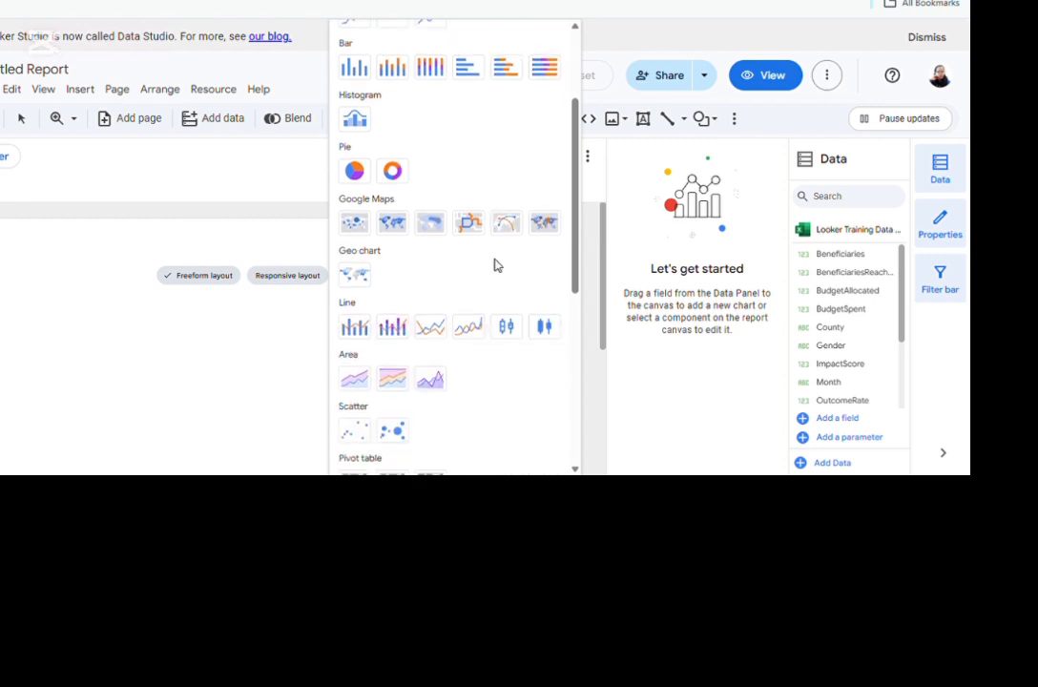
pyautogui.scroll(-3, 495, 265)
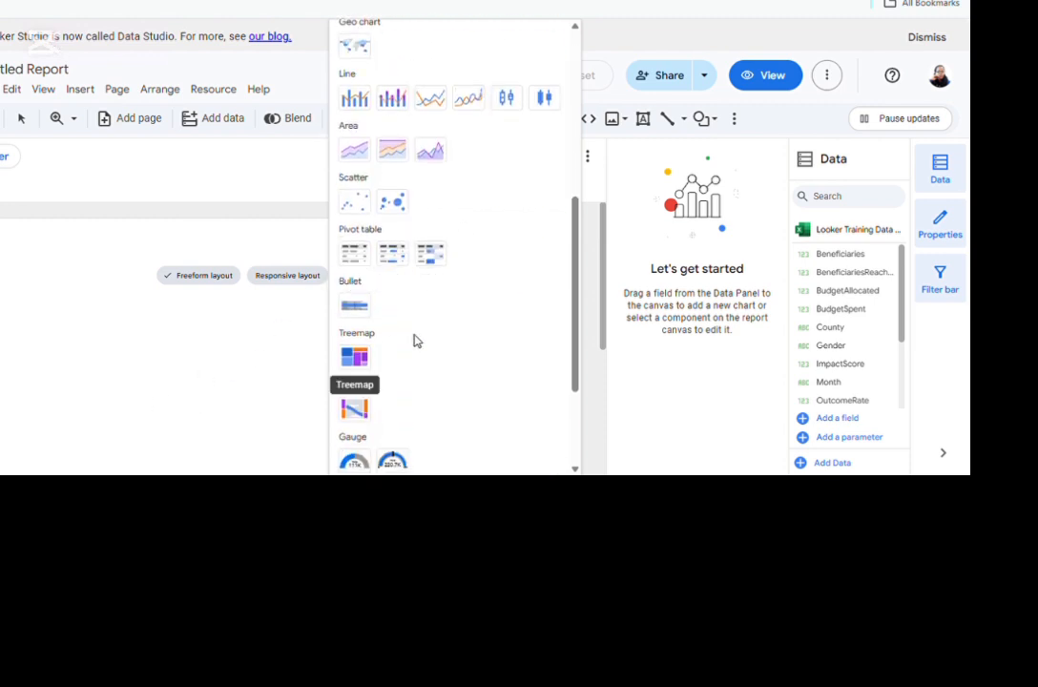
pyautogui.scroll(-2, 519, 330)
pyautogui.click(148, 387)
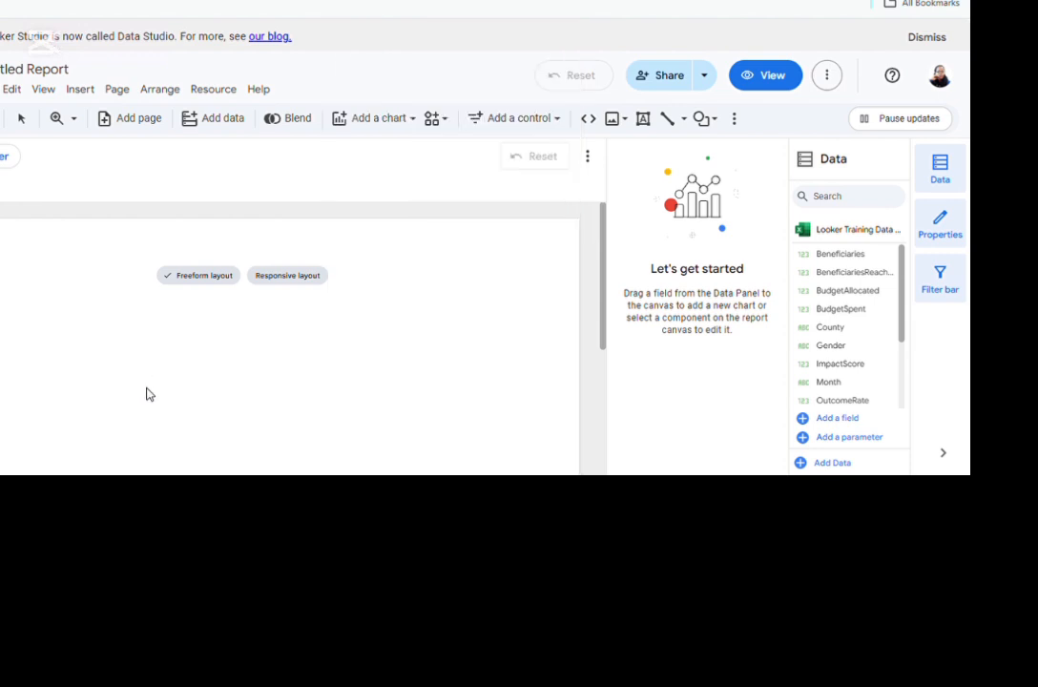
# - Examine the featured community visualizations and the list of filter and data controls available for the report
pyautogui.click(448, 124)
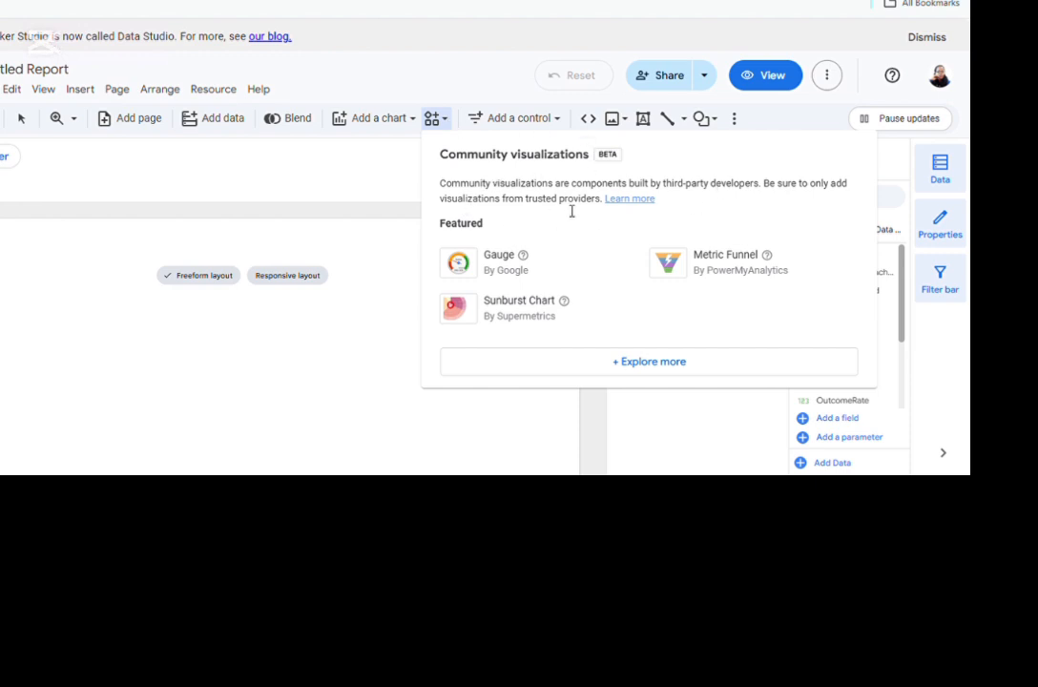
pyautogui.click(347, 364)
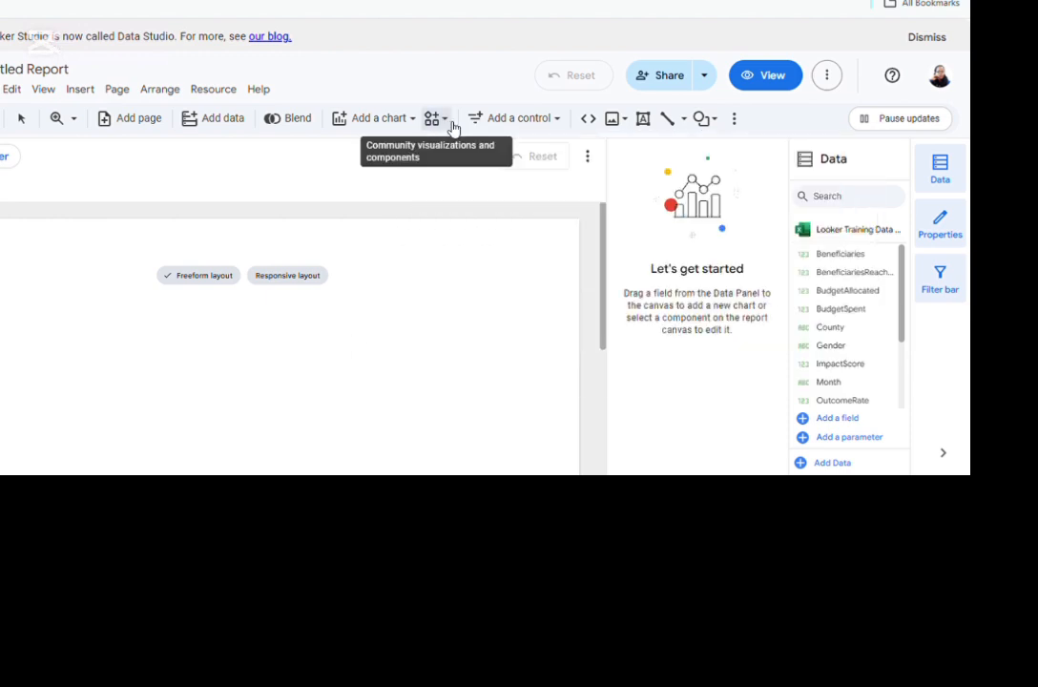
pyautogui.click(450, 127)
pyautogui.click(357, 361)
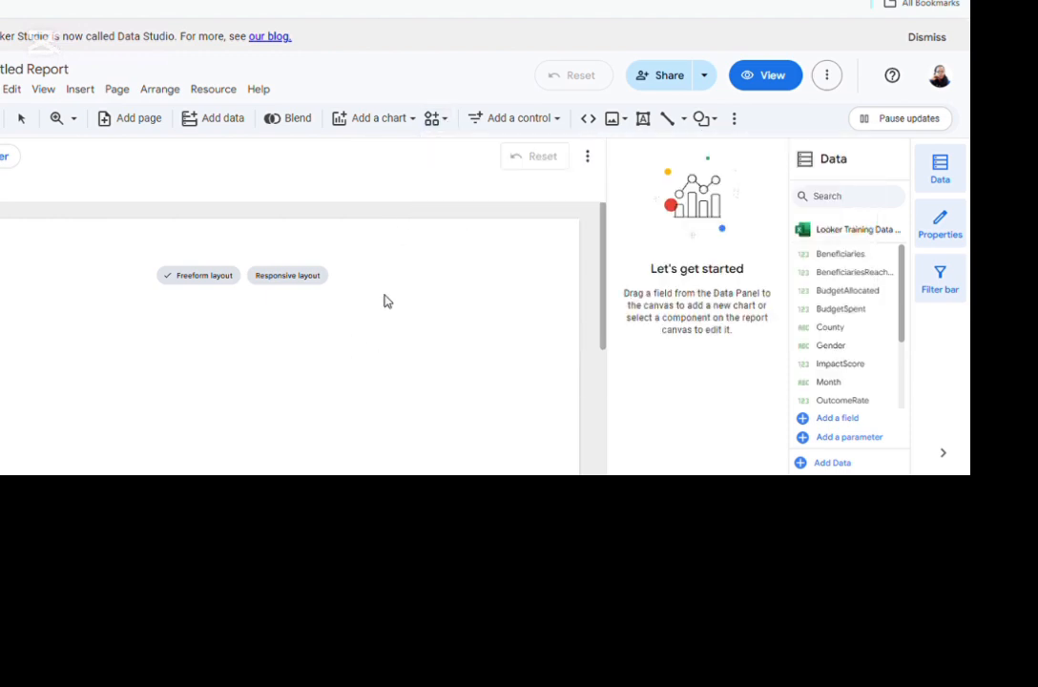
pyautogui.click(558, 120)
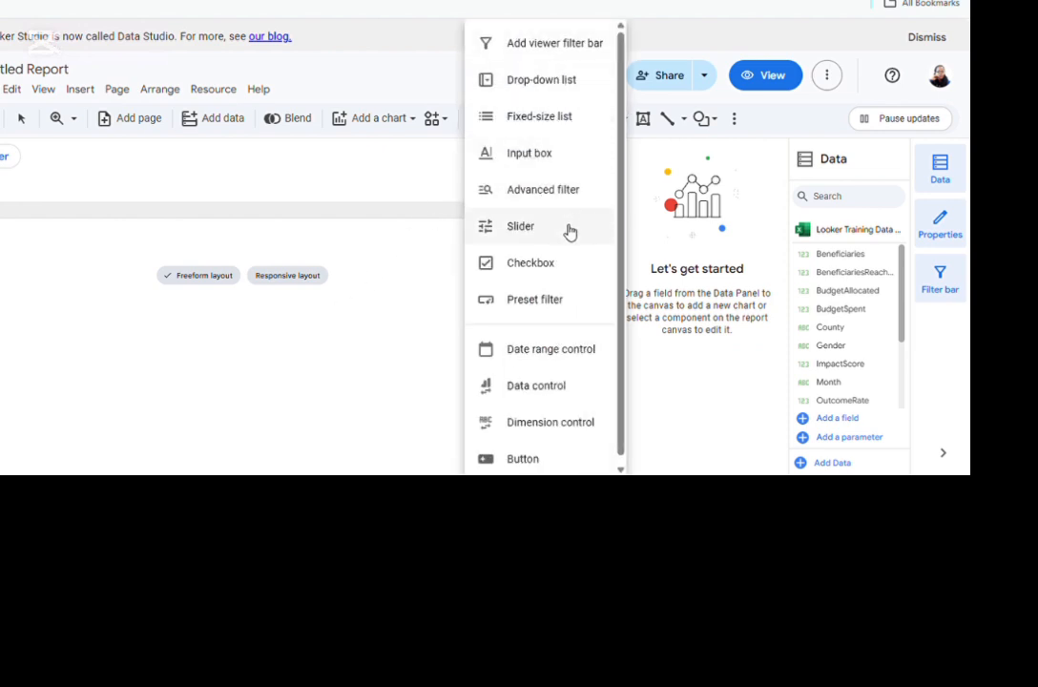
pyautogui.scroll(-1, 563, 239)
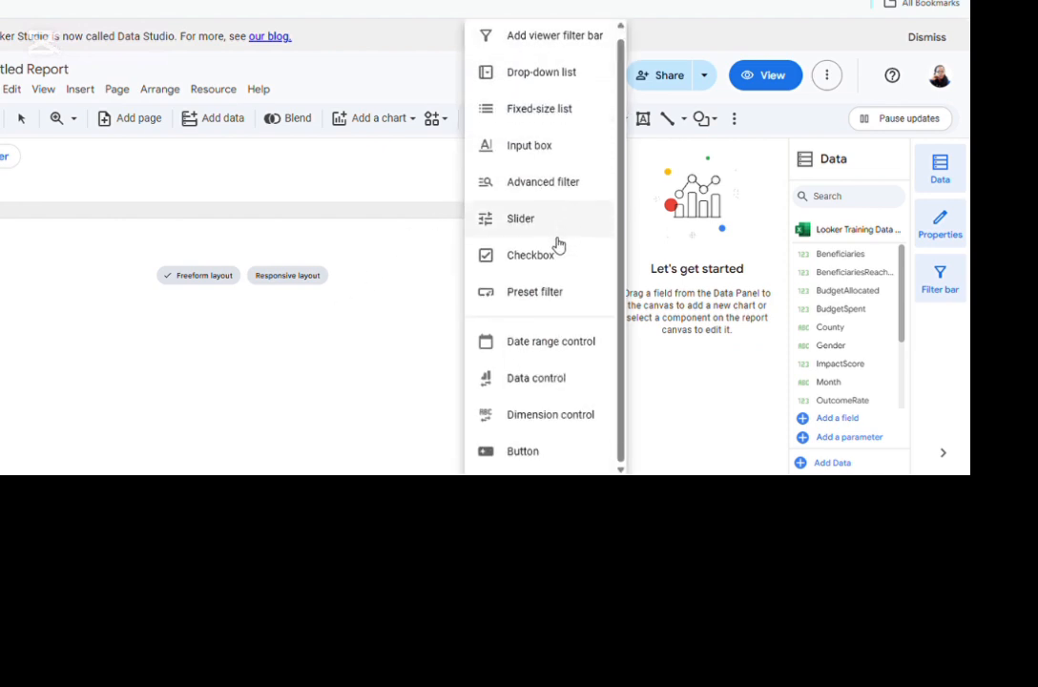
pyautogui.click(334, 351)
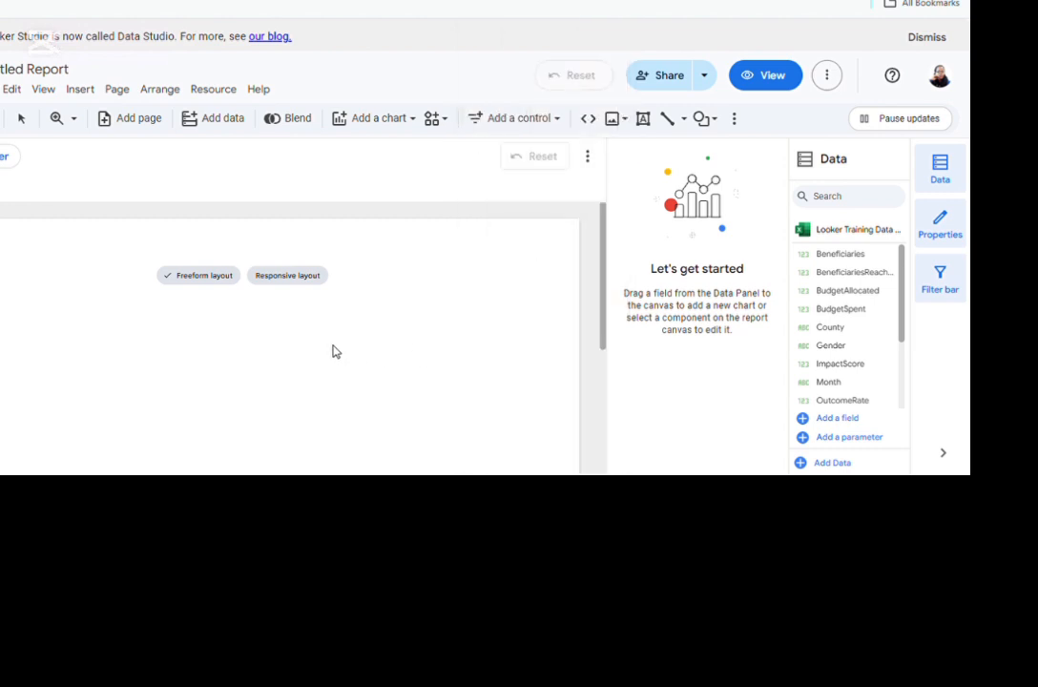
# - Examine the image sources, the line and connector types, and the shapes available for drawing on the report
pyautogui.click(614, 121)
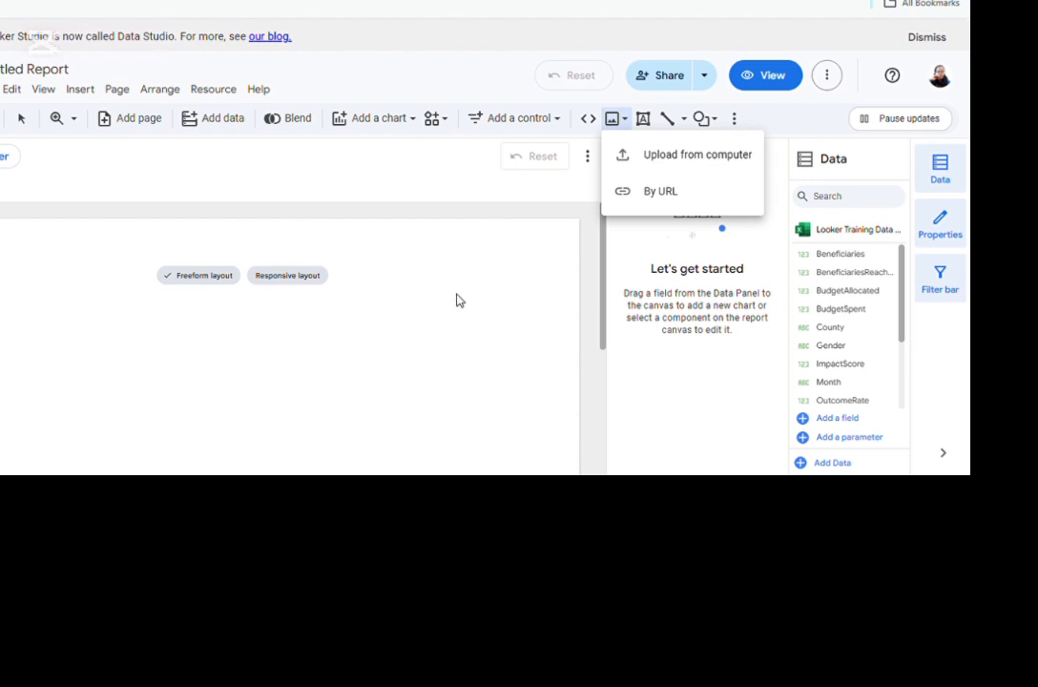
pyautogui.click(457, 297)
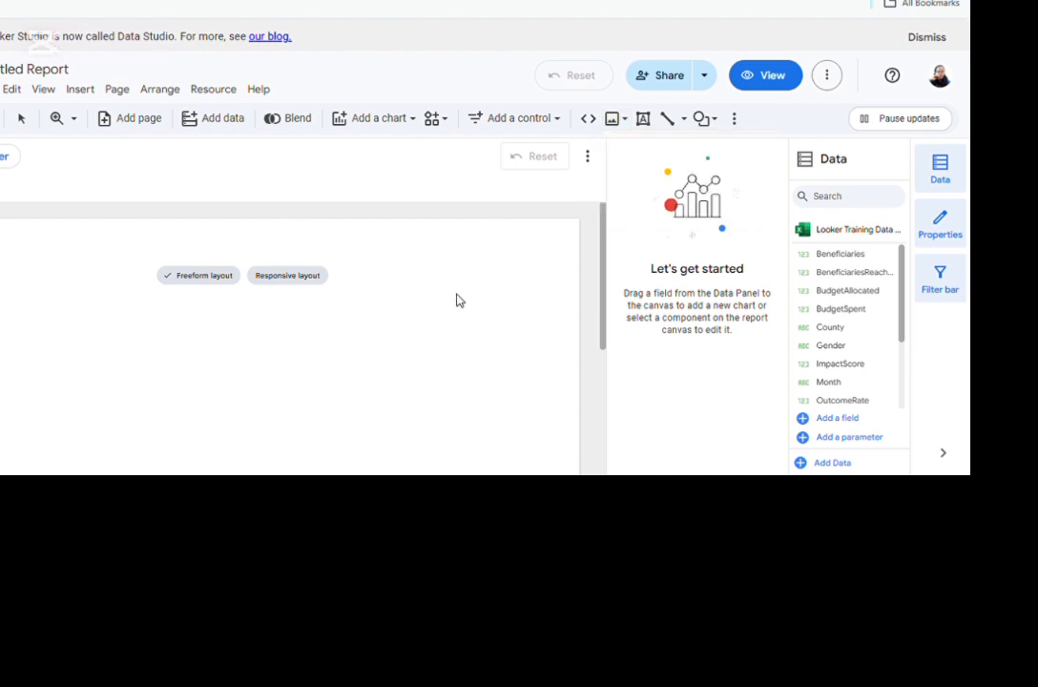
pyautogui.click(684, 121)
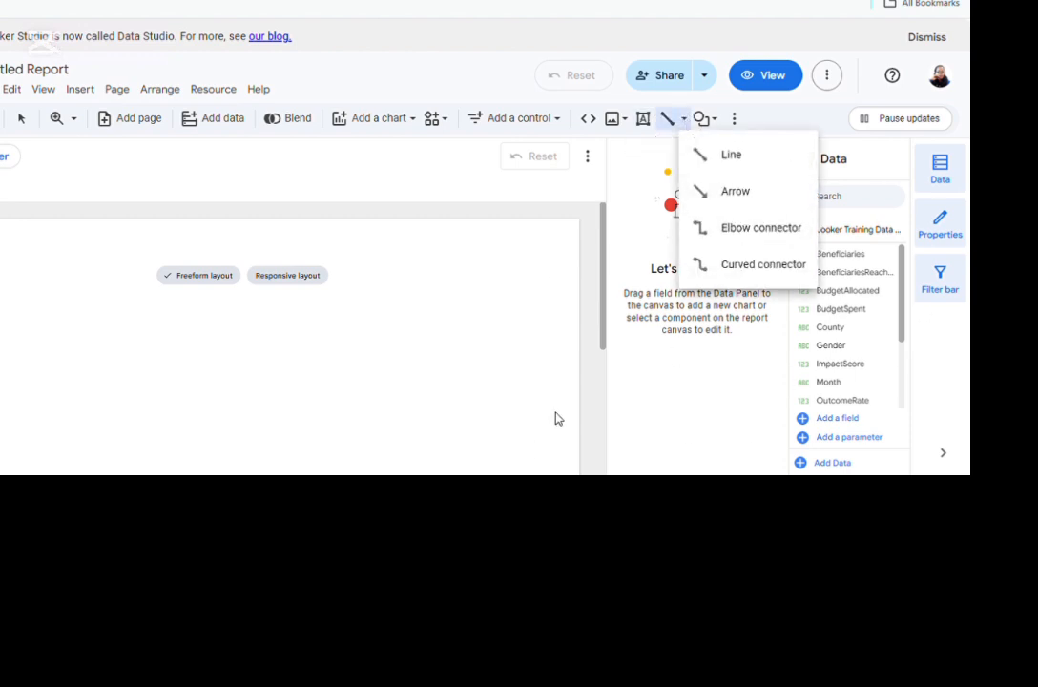
pyautogui.click(468, 320)
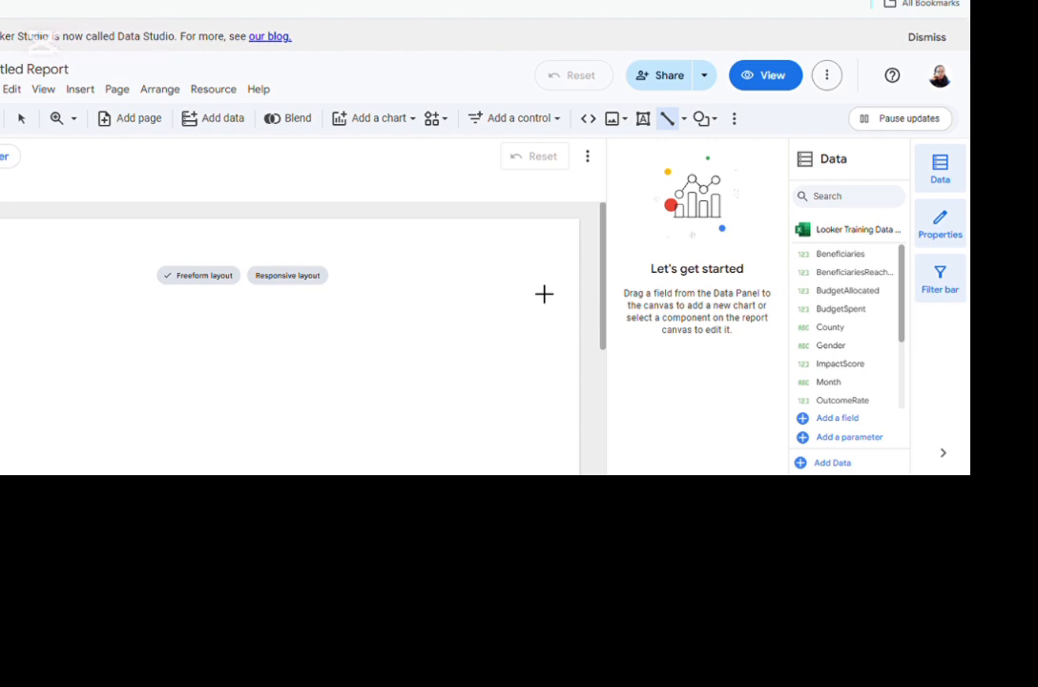
pyautogui.click(714, 120)
pyautogui.moveTo(712, 157)
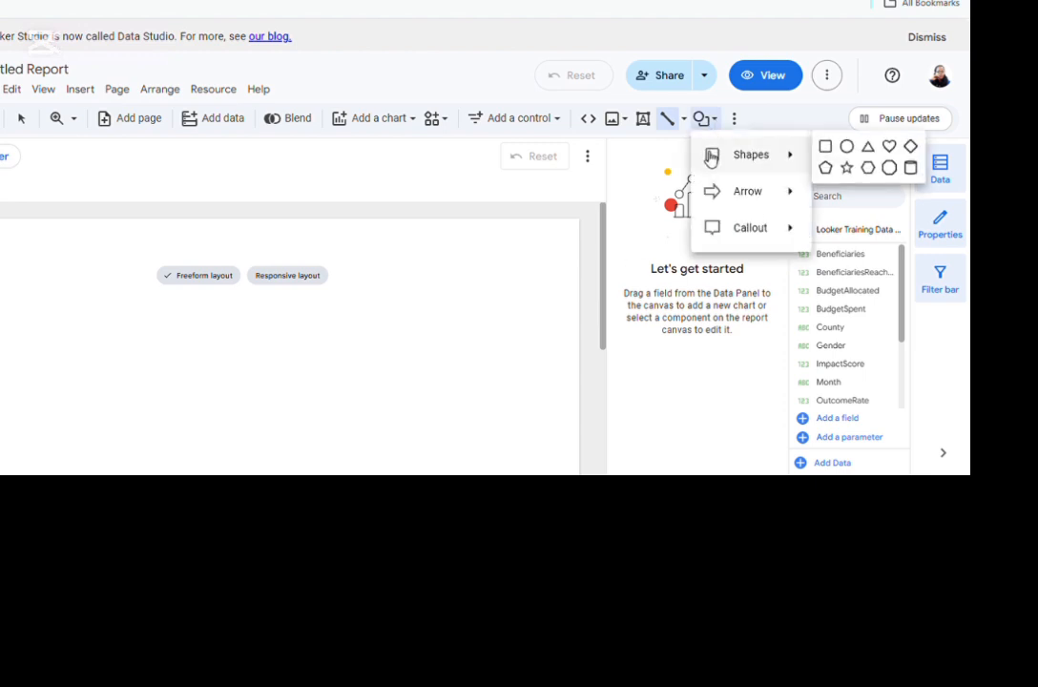
pyautogui.click(426, 277)
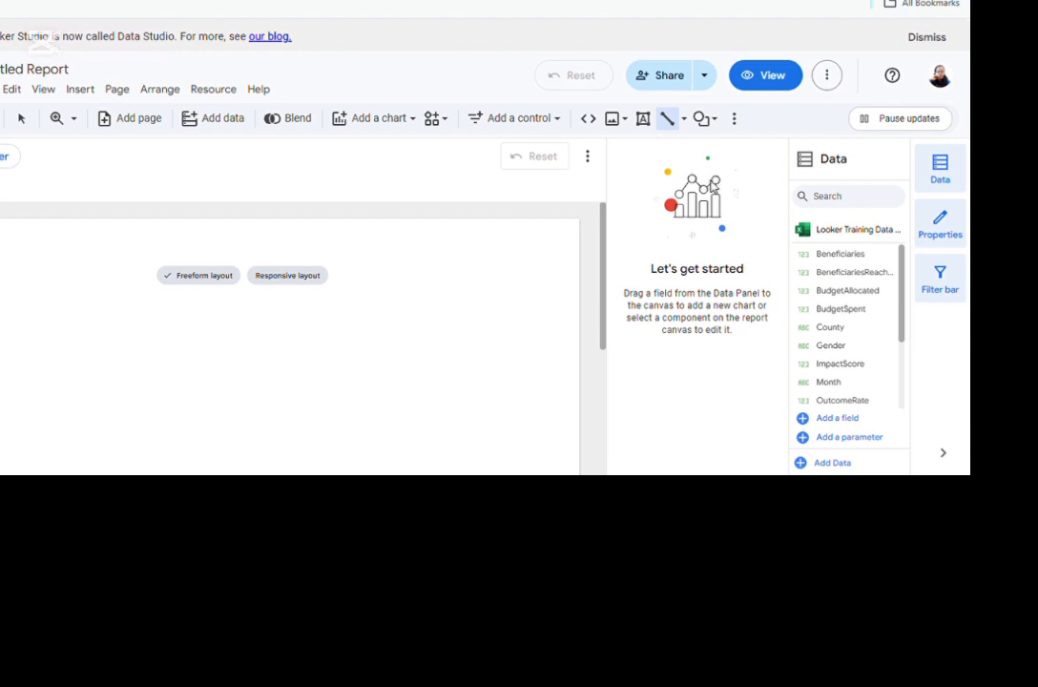
# - Check the theme and layout option and the available ways to share the report
pyautogui.click(735, 120)
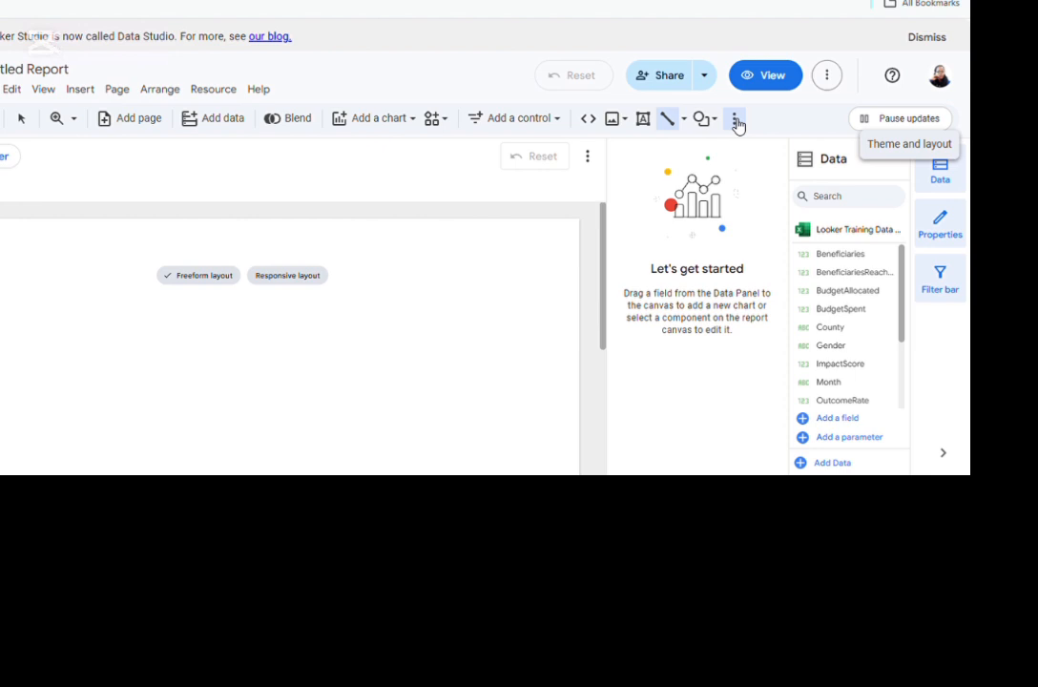
pyautogui.click(706, 76)
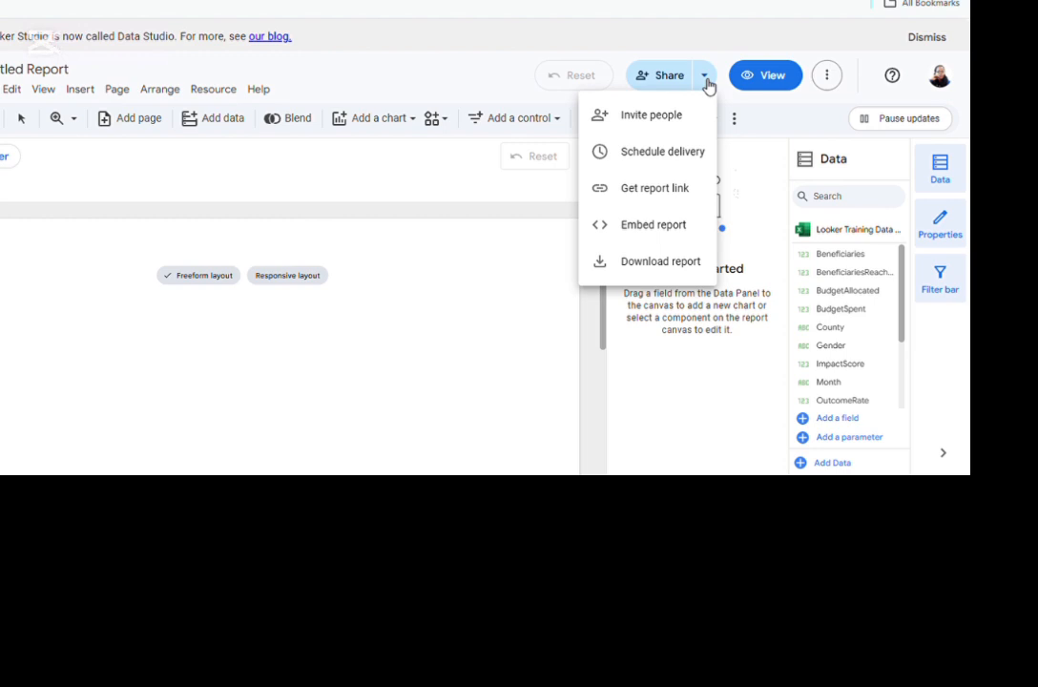
# - Preview the blank report in view mode and, back in edit mode, check the additional report options for refreshing, copying and details
pyautogui.click(782, 80)
pyautogui.click(783, 81)
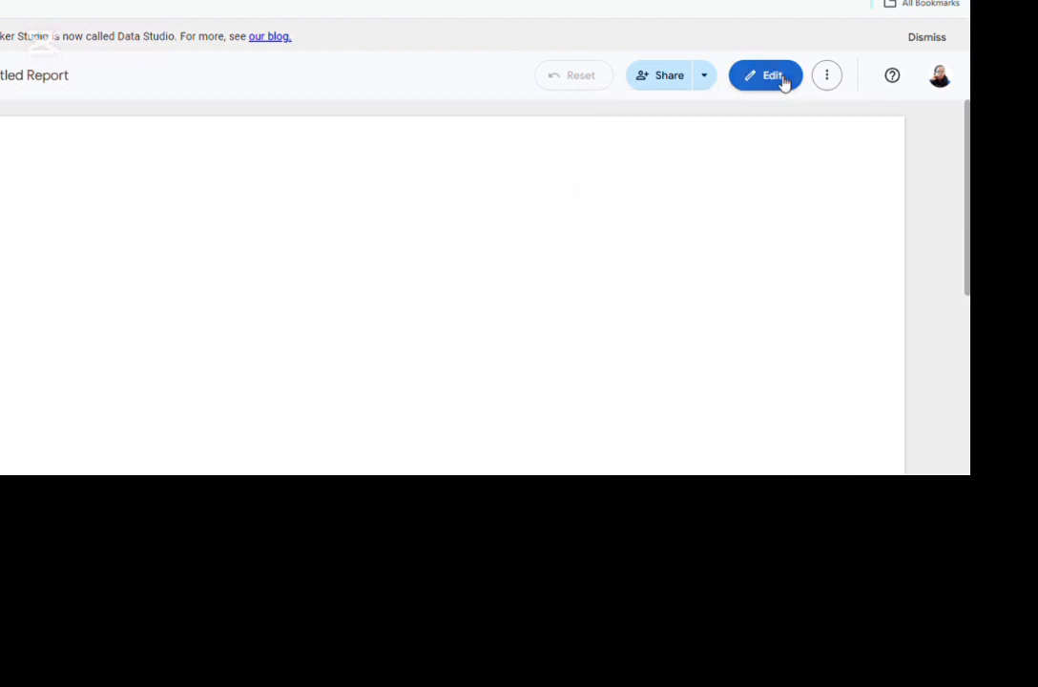
pyautogui.click(776, 80)
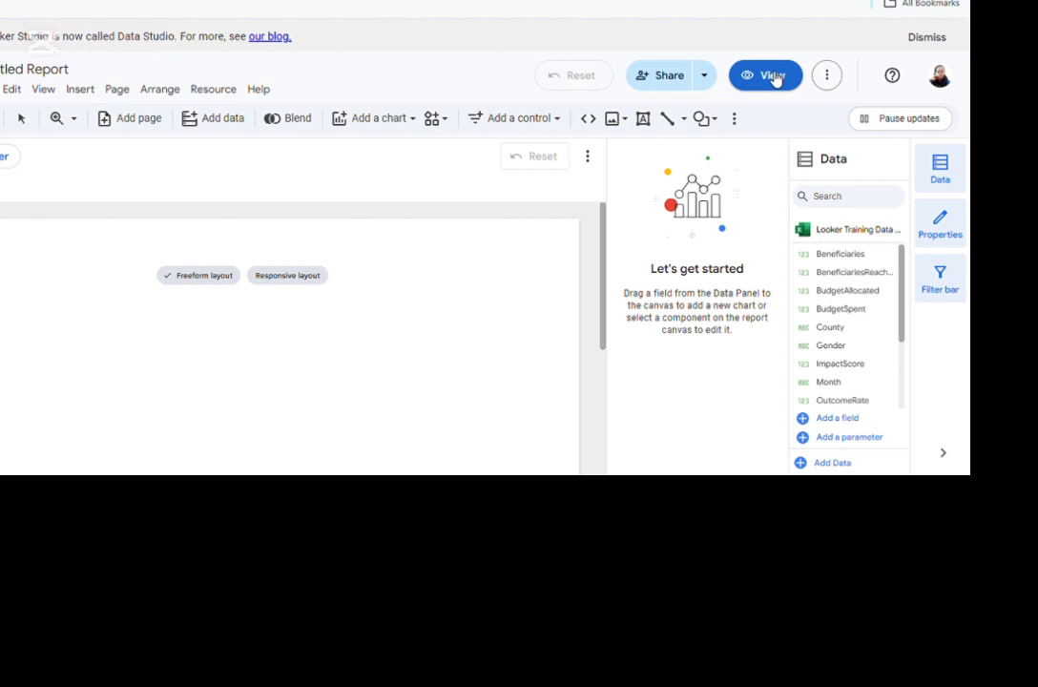
pyautogui.click(828, 78)
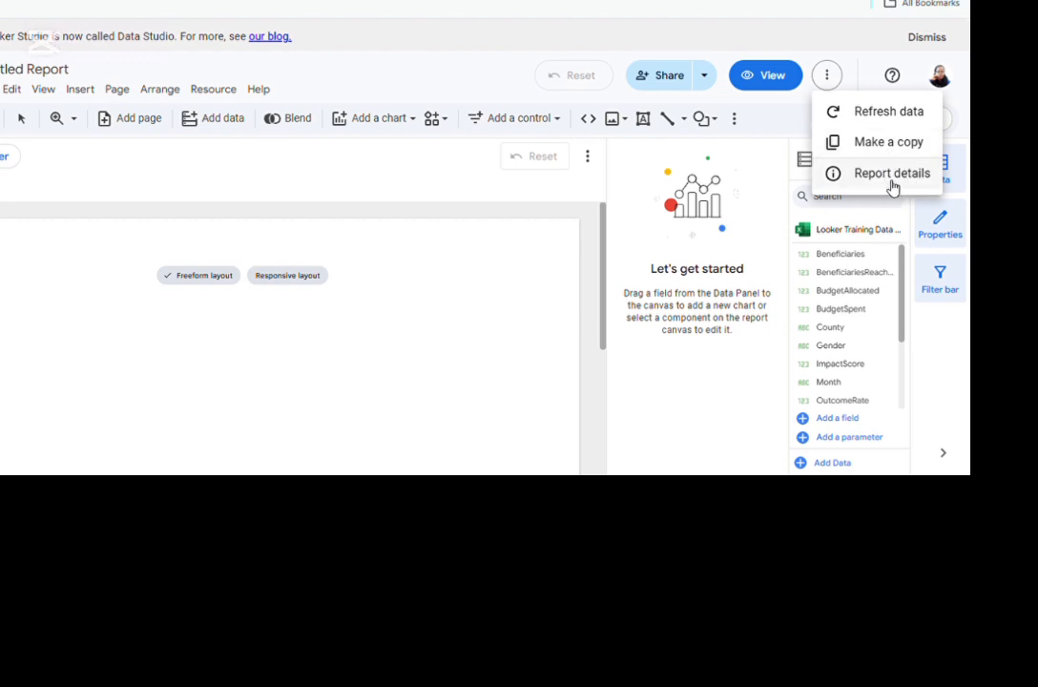
pyautogui.click(412, 331)
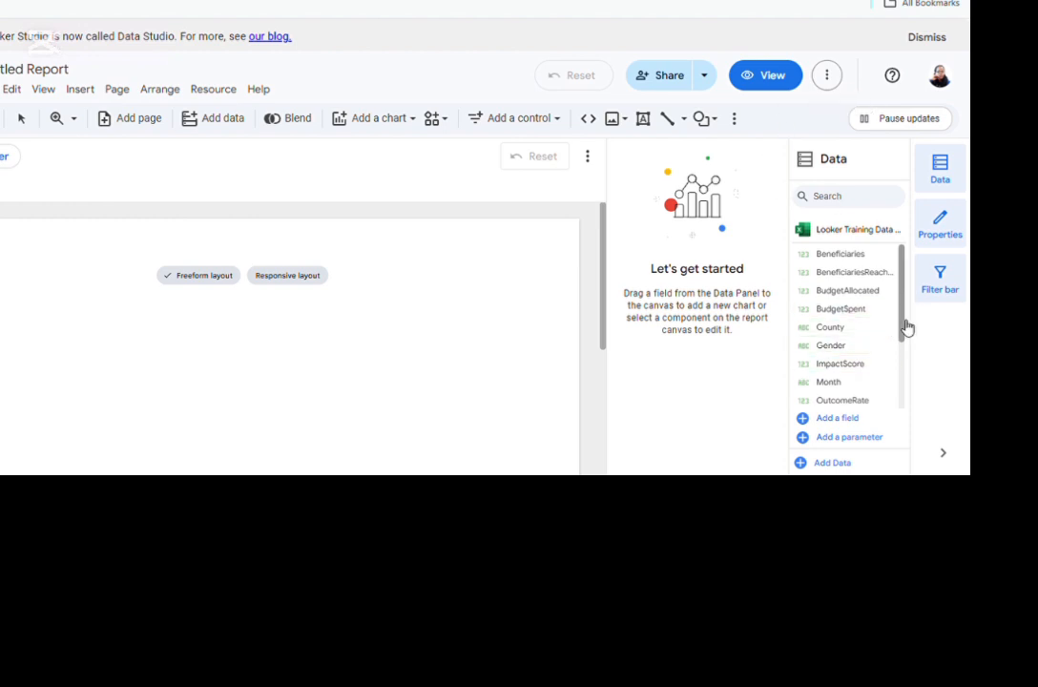
# - Look through the fields of the Looker Training Data source, and hide and redisplay the Data and Properties panes
pyautogui.moveTo(908, 327); pyautogui.dragTo(916, 255)
pyautogui.moveTo(909, 334); pyautogui.dragTo(907, 291)
pyautogui.click(940, 167)
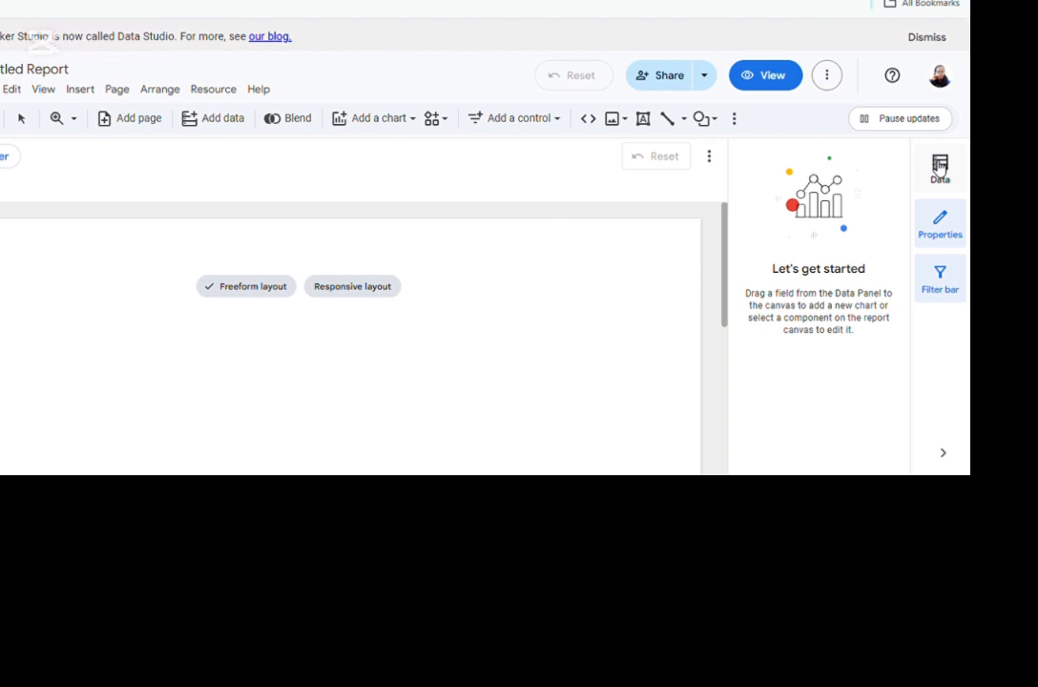
pyautogui.click(940, 167)
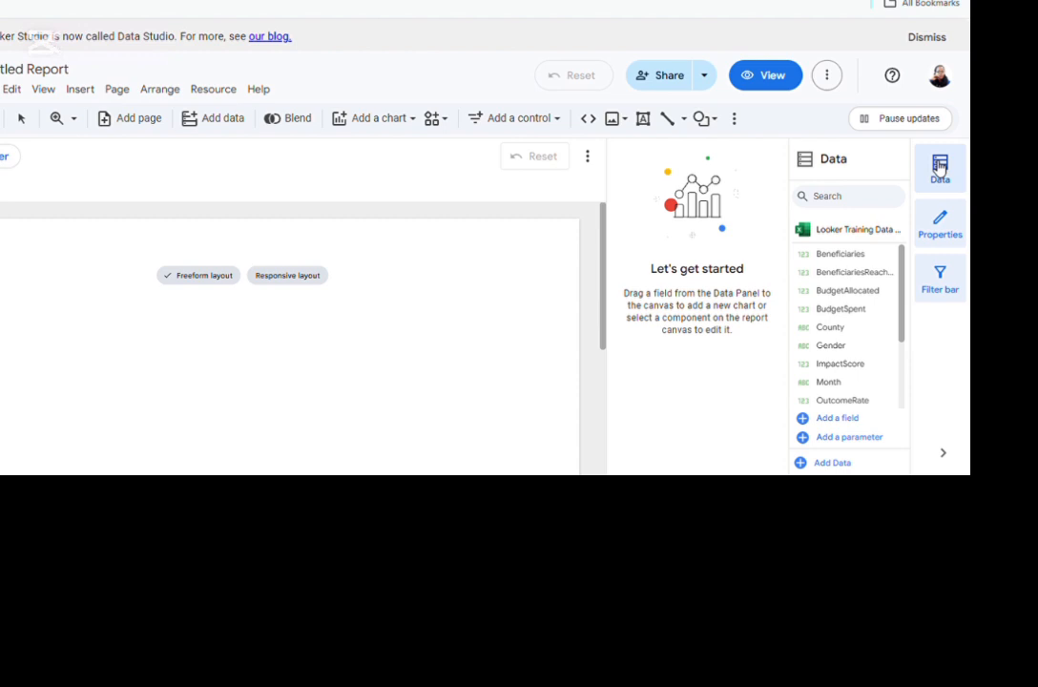
pyautogui.click(951, 221)
pyautogui.click(952, 220)
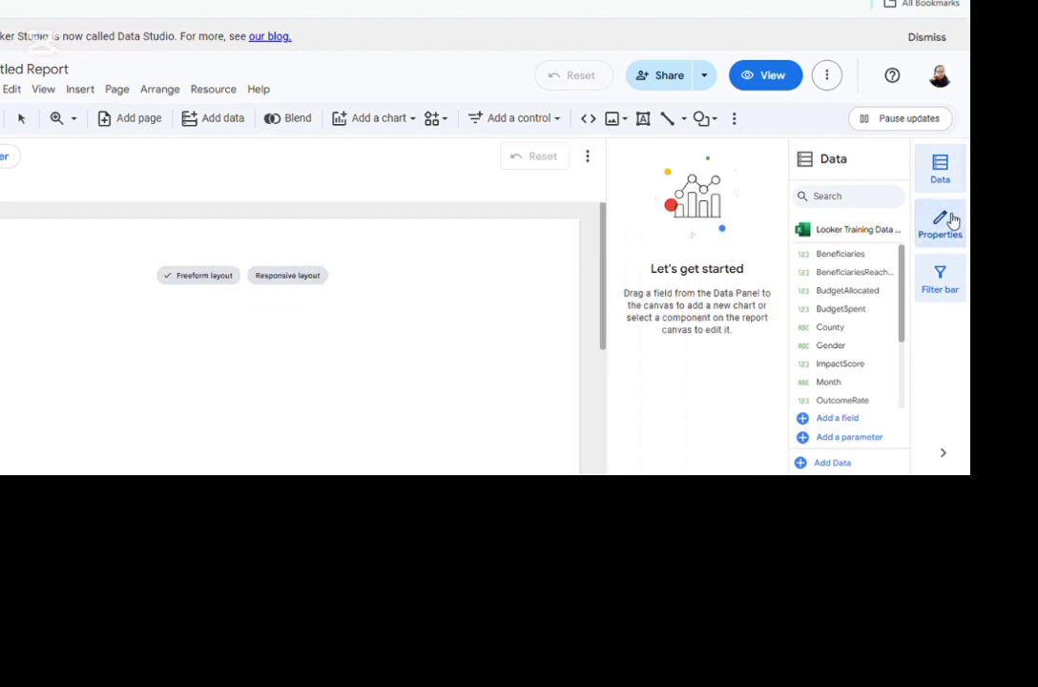